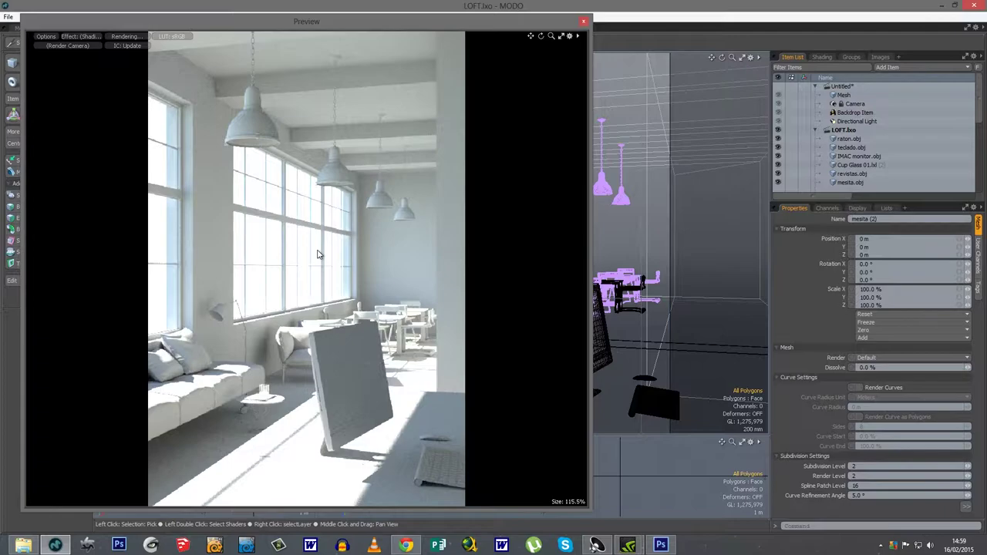
{"action": "left_click_drag", "start_coordinate": [256, 21], "coordinate": [407, 36]}
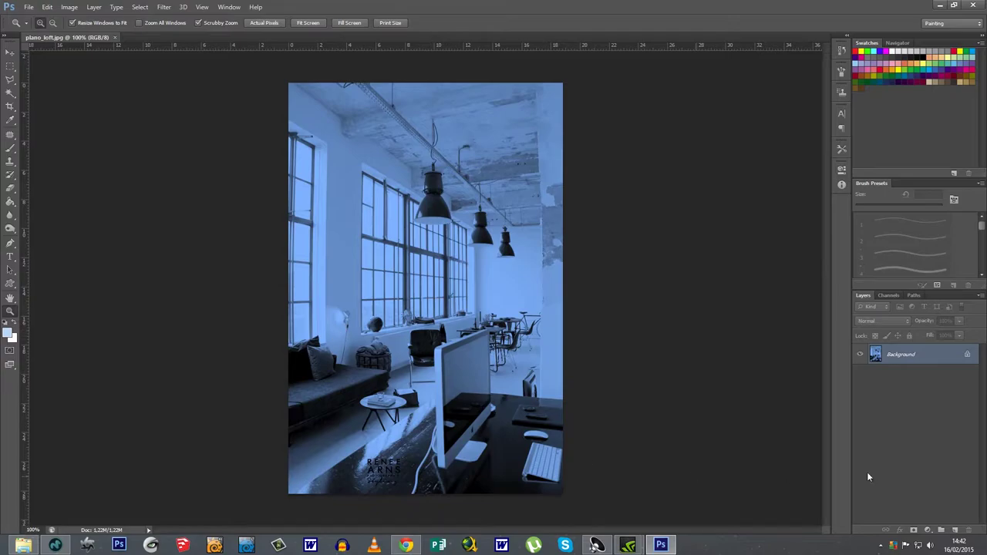
Convert the locked Background layer of plano_loft.jpg into a regular layer.
{"action": "double_click", "coordinate": [908, 357]}
{"action": "key", "text": "Return"}
Try a Color Overlay layer style with the Multiply blend mode on the loft photo layer.
{"action": "double_click", "coordinate": [908, 358]}
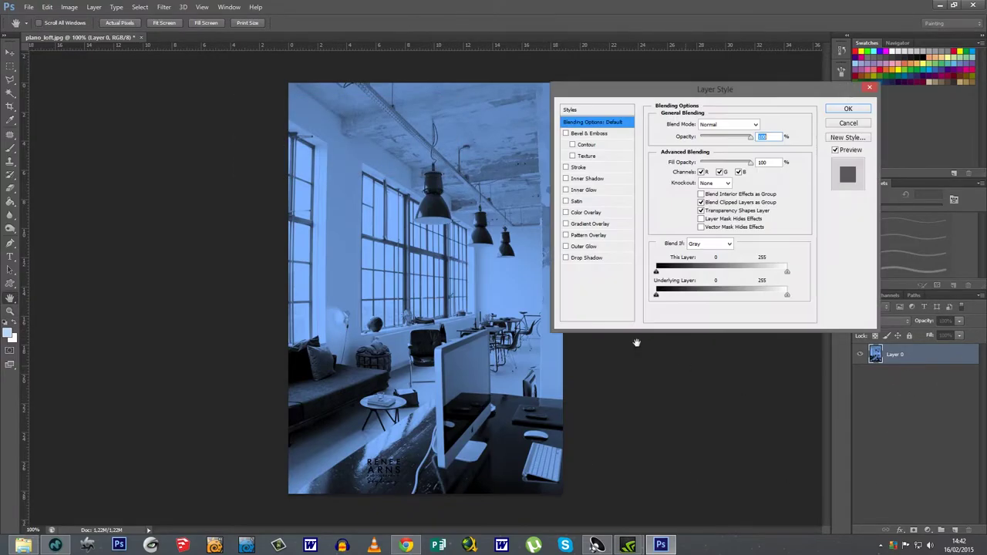
{"action": "left_click", "coordinate": [582, 213]}
{"action": "left_click", "coordinate": [723, 125]}
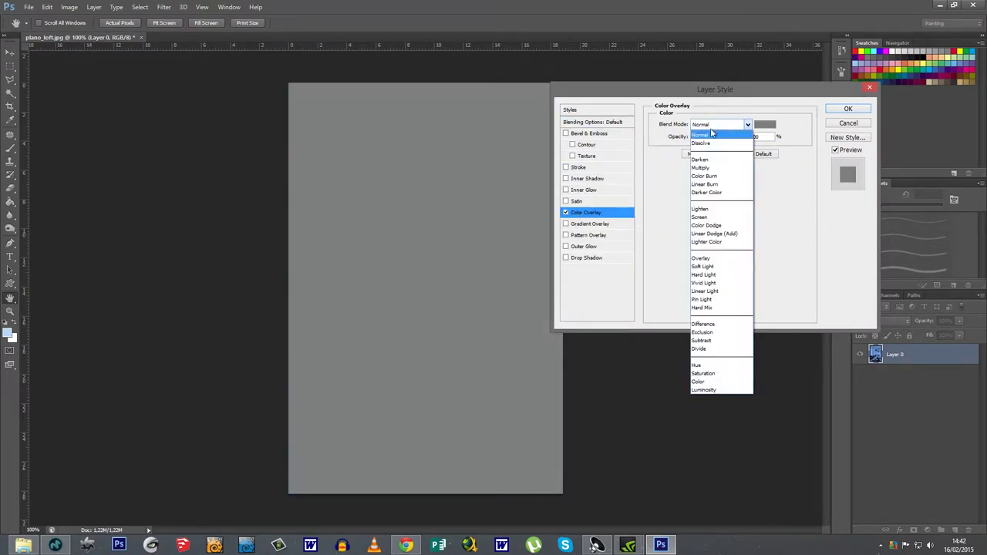
{"action": "left_click", "coordinate": [718, 165]}
Try magenta overlay colors such as 7a3d5d for the loft photo, and discard the color and the layer style.
{"action": "left_click", "coordinate": [764, 125]}
{"action": "left_click", "coordinate": [659, 164]}
{"action": "left_click_drag", "start_coordinate": [708, 137], "coordinate": [708, 122]}
{"action": "left_click", "coordinate": [627, 143]}
{"action": "left_click", "coordinate": [606, 189]}
{"action": "left_click", "coordinate": [675, 174]}
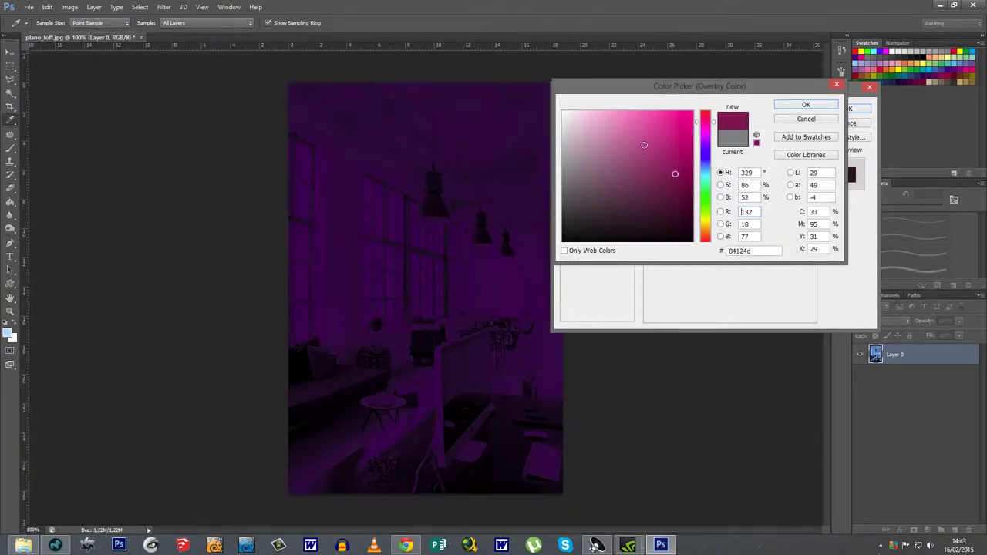
{"action": "left_click", "coordinate": [627, 179]}
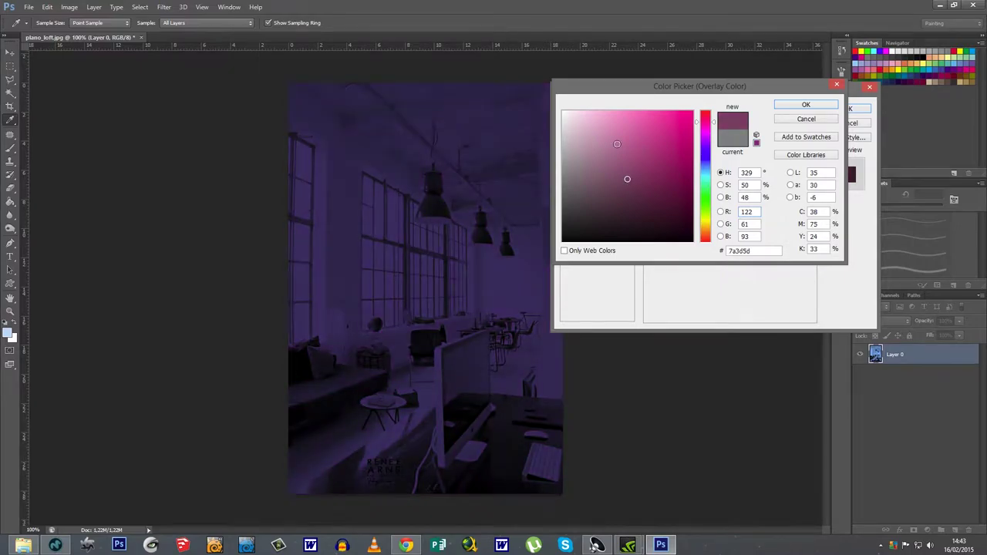
{"action": "left_click", "coordinate": [805, 120]}
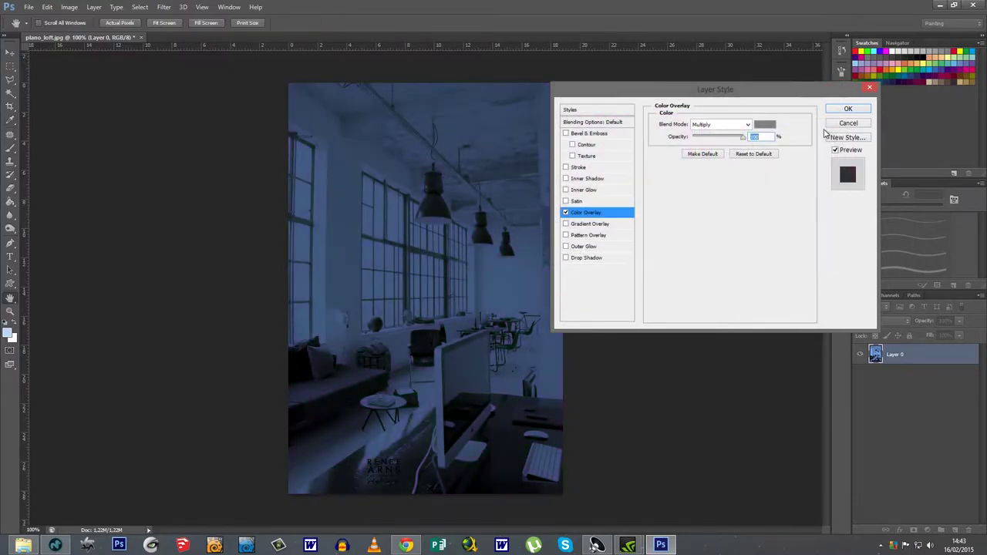
{"action": "left_click", "coordinate": [847, 123]}
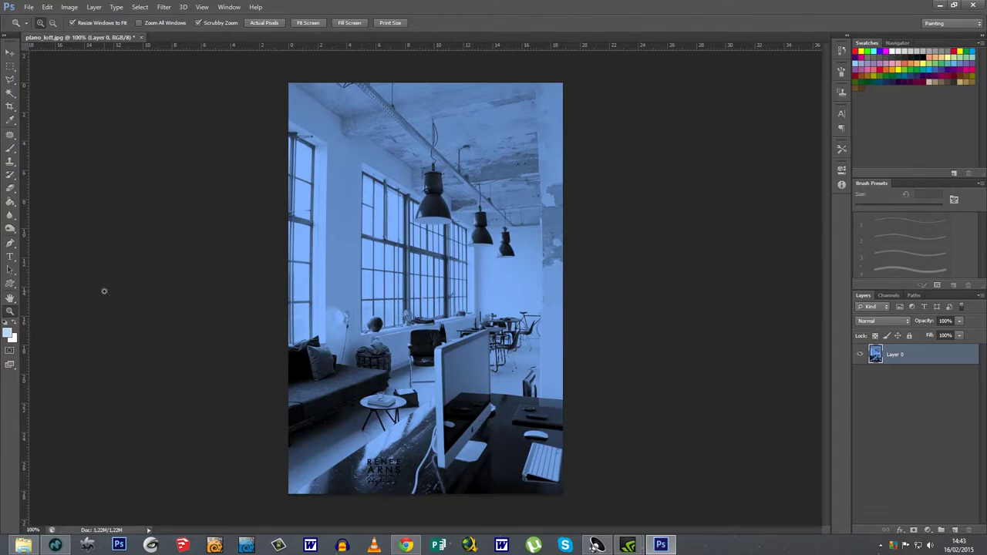
Check the pixel width and height of plano_loft.jpg in the Image Size dialog.
{"action": "left_click", "coordinate": [71, 7]}
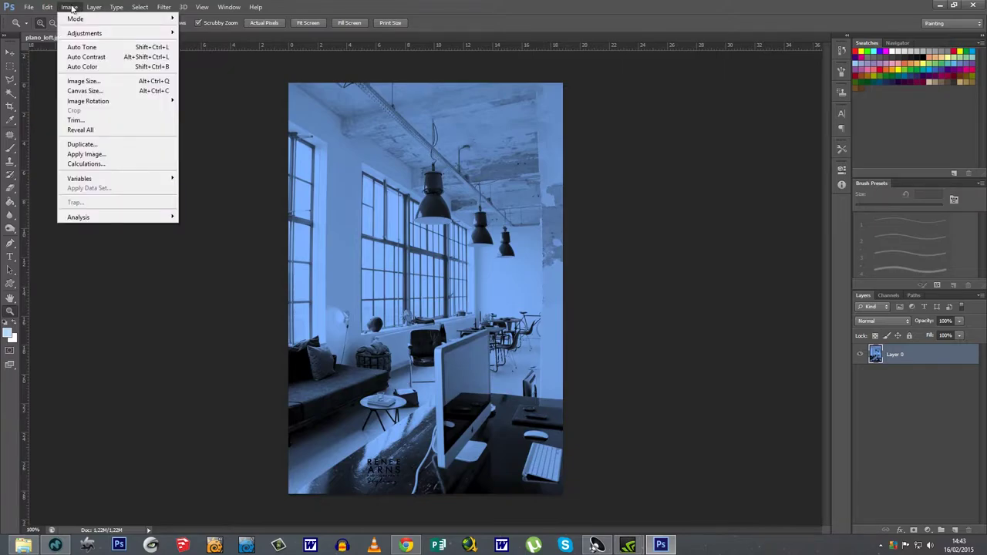
{"action": "left_click", "coordinate": [120, 81]}
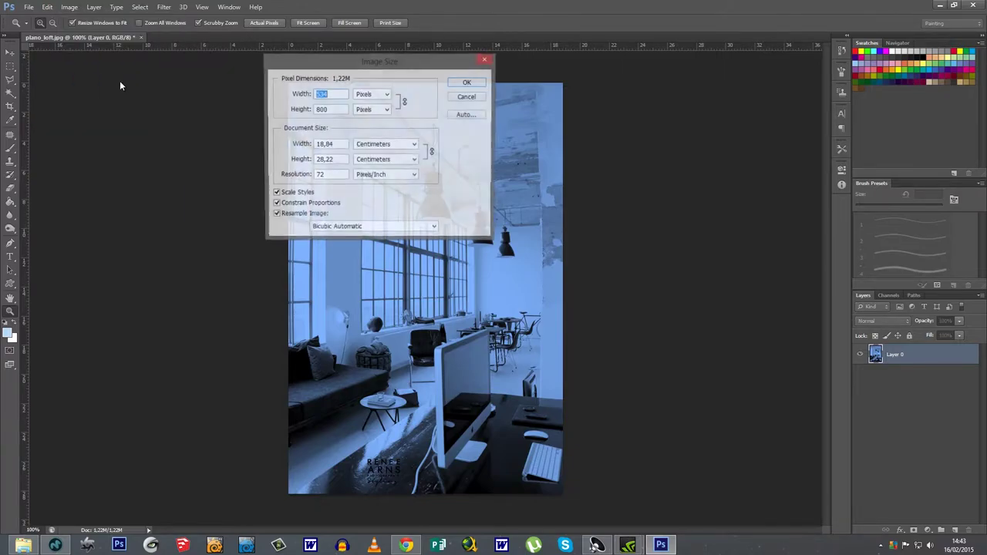
{"action": "left_click_drag", "start_coordinate": [334, 61], "coordinate": [389, 148]}
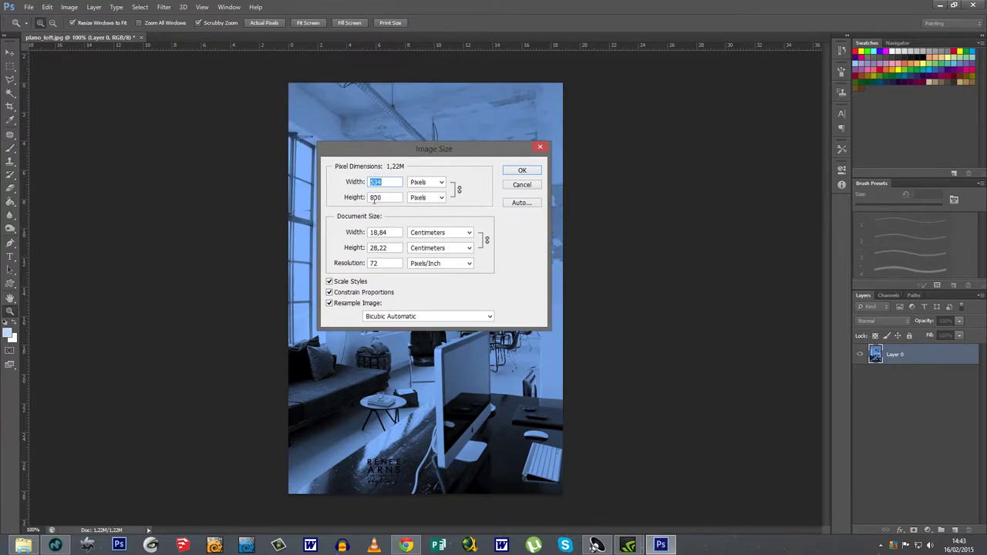
{"action": "double_click", "coordinate": [371, 197]}
Switch to MODO and set the render frame to 534 pixels wide and 800 pixels high.
{"action": "left_click", "coordinate": [55, 545]}
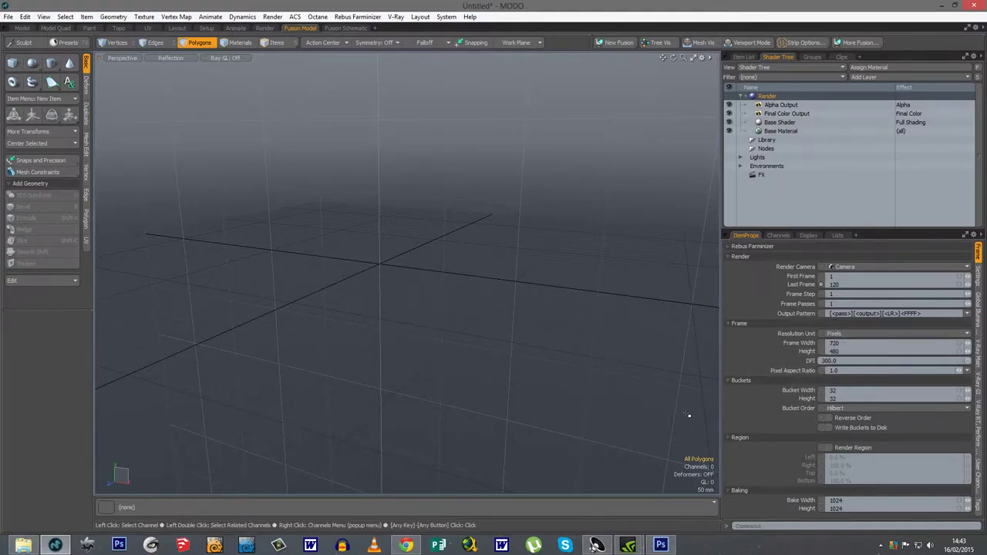
{"action": "left_click", "coordinate": [793, 347]}
{"action": "type", "text": "534"}
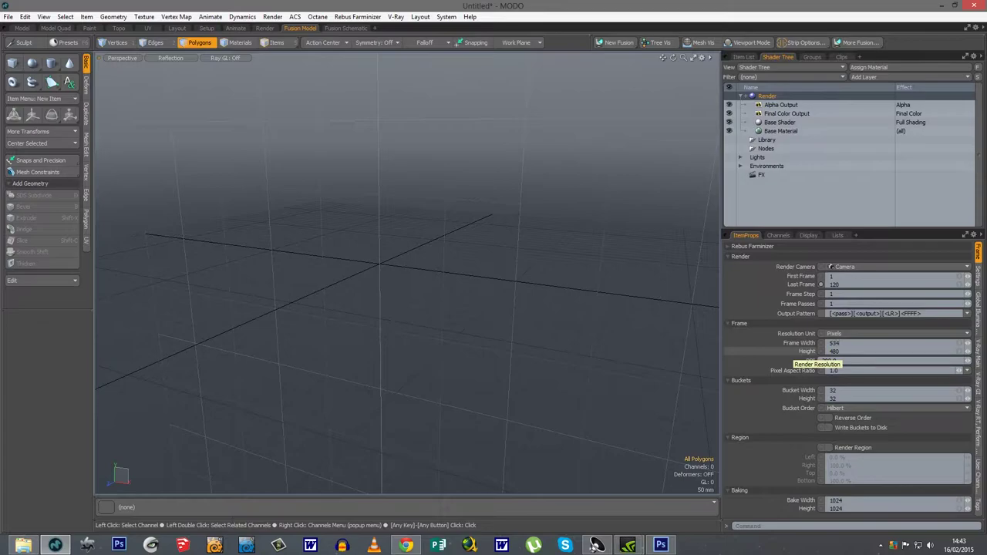
{"action": "key", "text": "Tab"}
{"action": "type", "text": "8"}
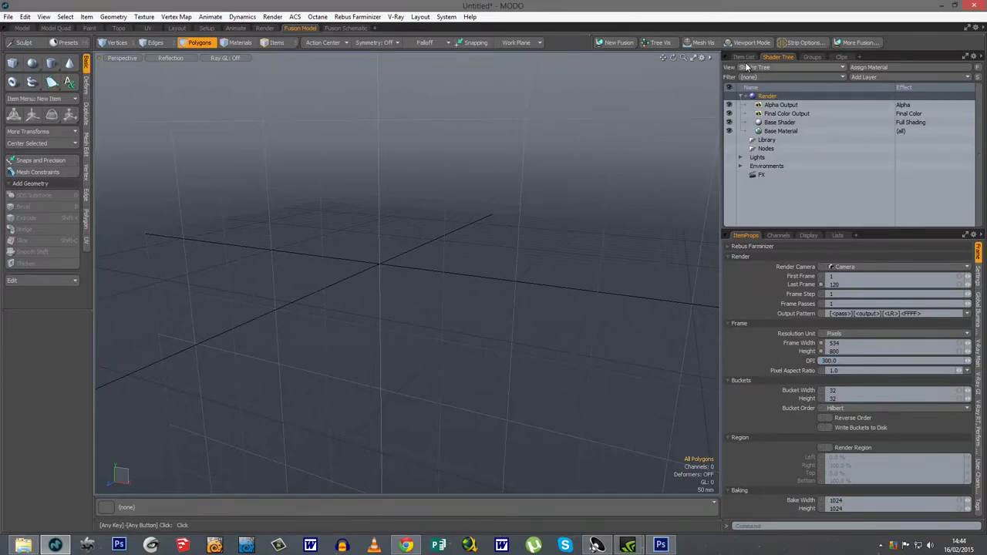
Add a Backdrop Item to the scene and set its projection type to Camera.
{"action": "left_click", "coordinate": [742, 57]}
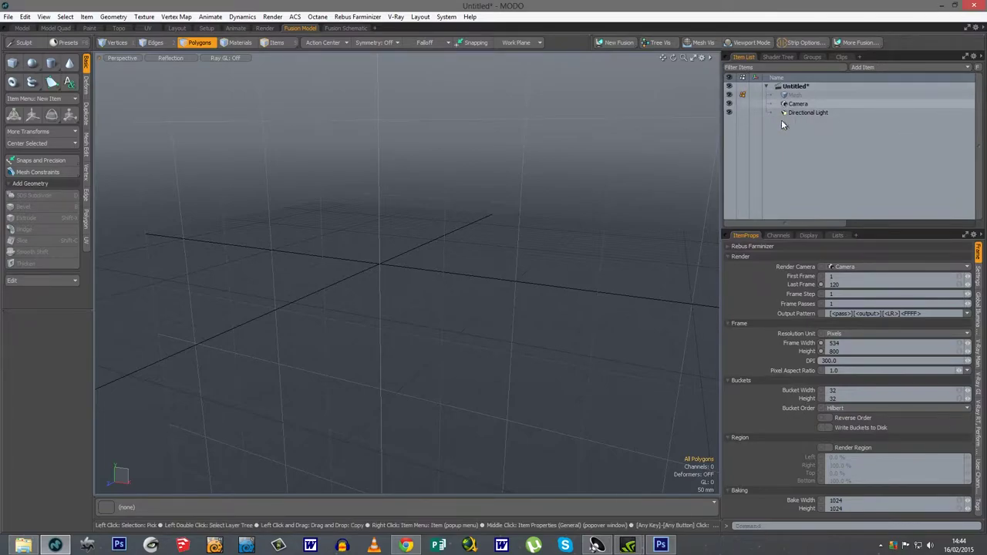
{"action": "left_click", "coordinate": [863, 68]}
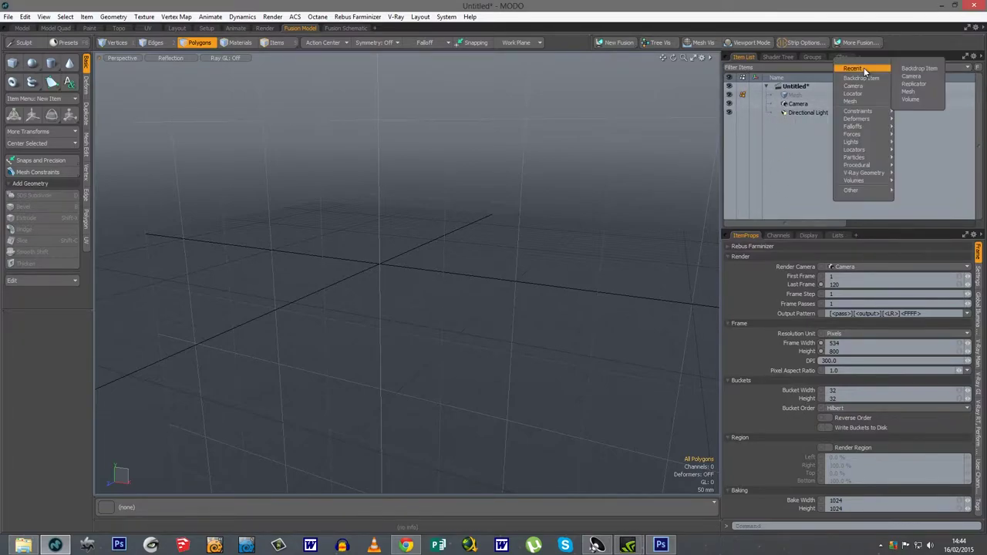
{"action": "left_click", "coordinate": [903, 67]}
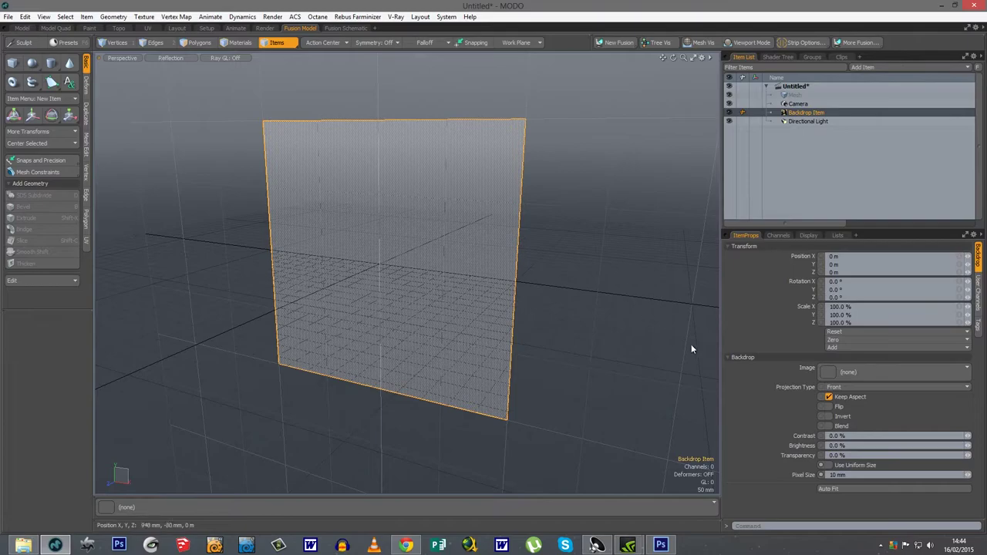
{"action": "left_click", "coordinate": [848, 387]}
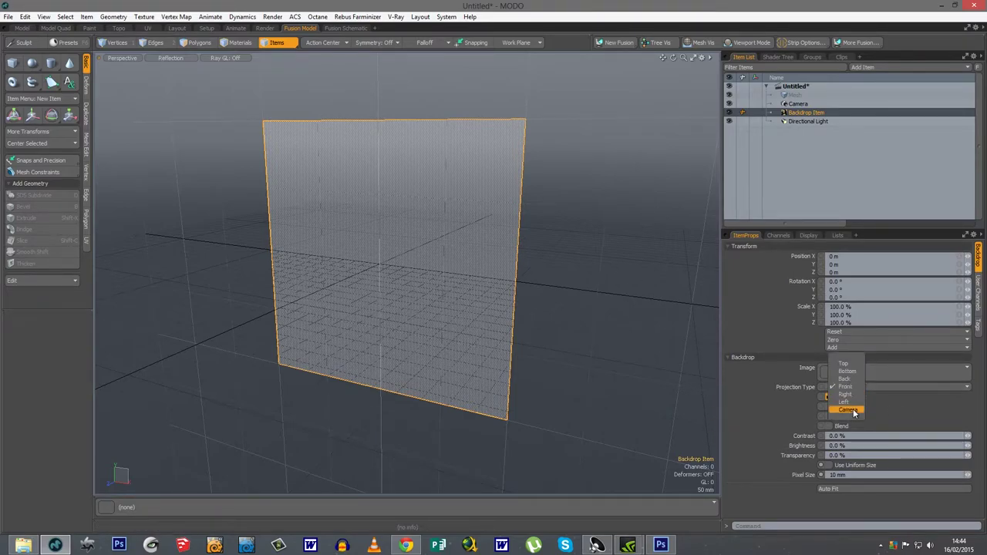
{"action": "left_click", "coordinate": [848, 409]}
Load plano_loft.jpg from the LOFT folder as the backdrop's image.
{"action": "left_click", "coordinate": [865, 375]}
{"action": "left_click", "coordinate": [871, 234]}
{"action": "left_click", "coordinate": [872, 235]}
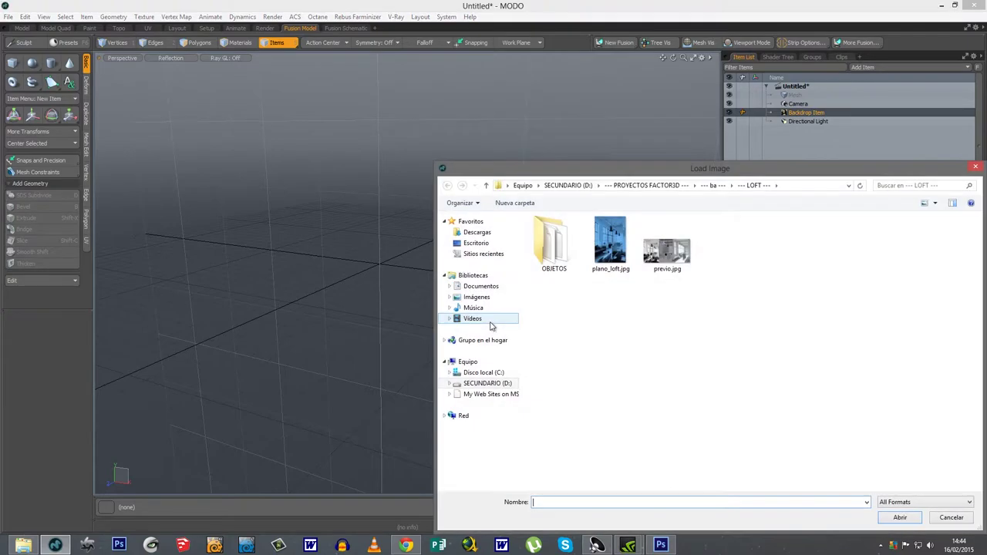
{"action": "left_click", "coordinate": [625, 229]}
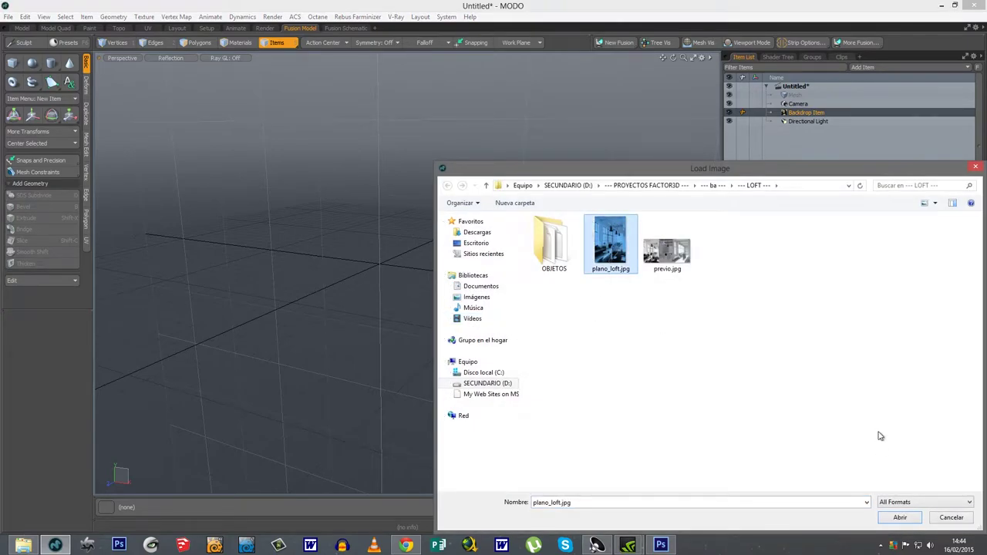
{"action": "left_click", "coordinate": [898, 518]}
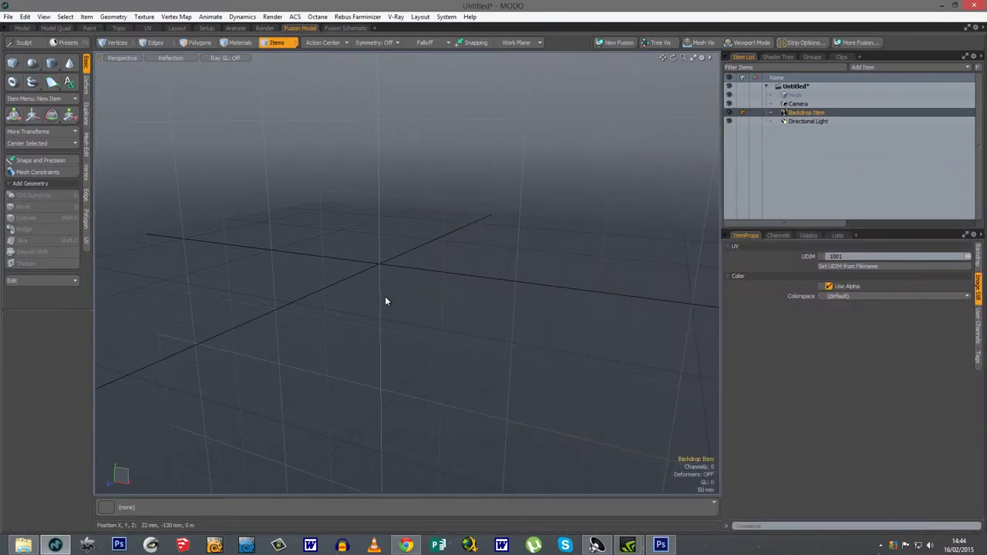
Show the scene through the render camera and set the backdrop image's colorspace to Linear.
{"action": "left_click_drag", "start_coordinate": [385, 296], "coordinate": [337, 311], "text": "alt"}
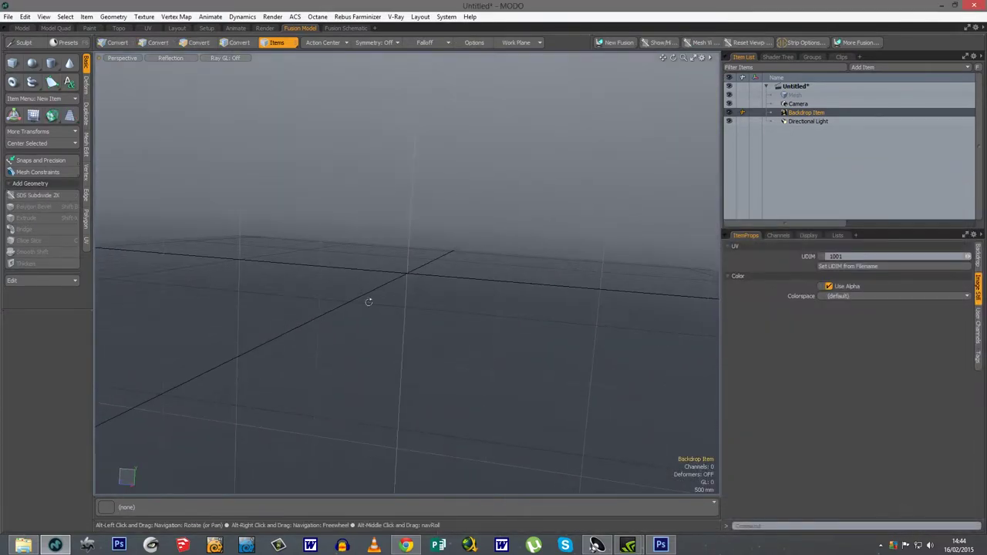
{"action": "key", "text": "ctrl+space"}
{"action": "left_click", "coordinate": [340, 276]}
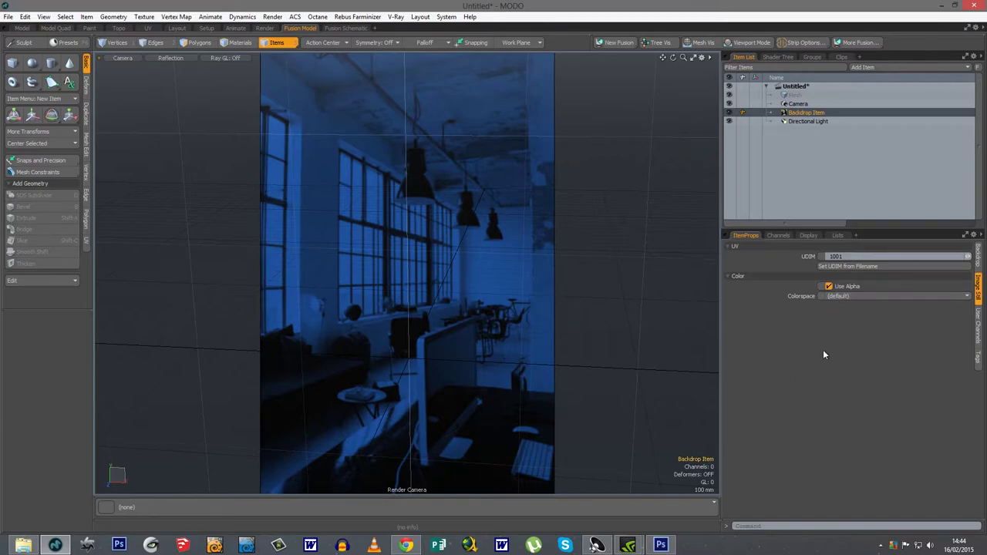
{"action": "left_click", "coordinate": [839, 296]}
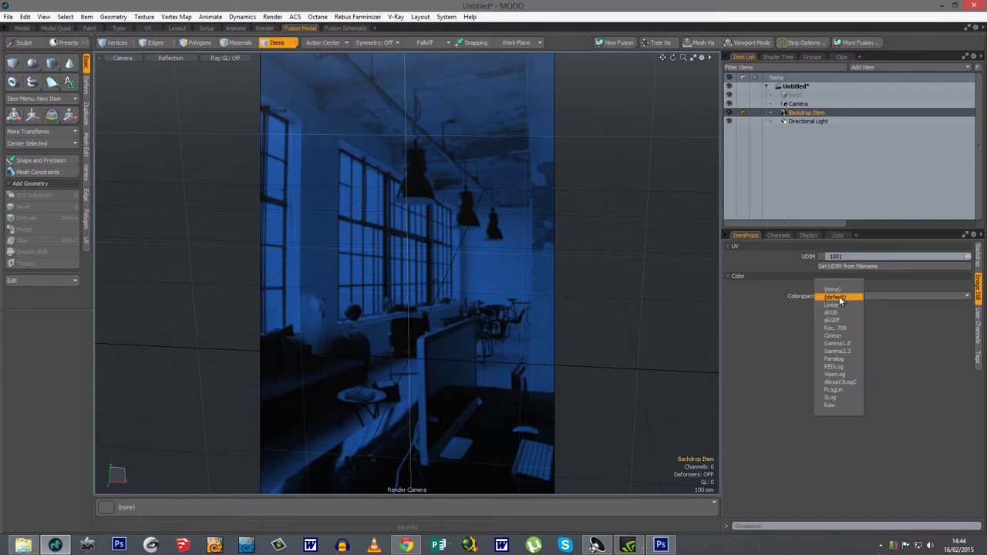
{"action": "left_click", "coordinate": [840, 305]}
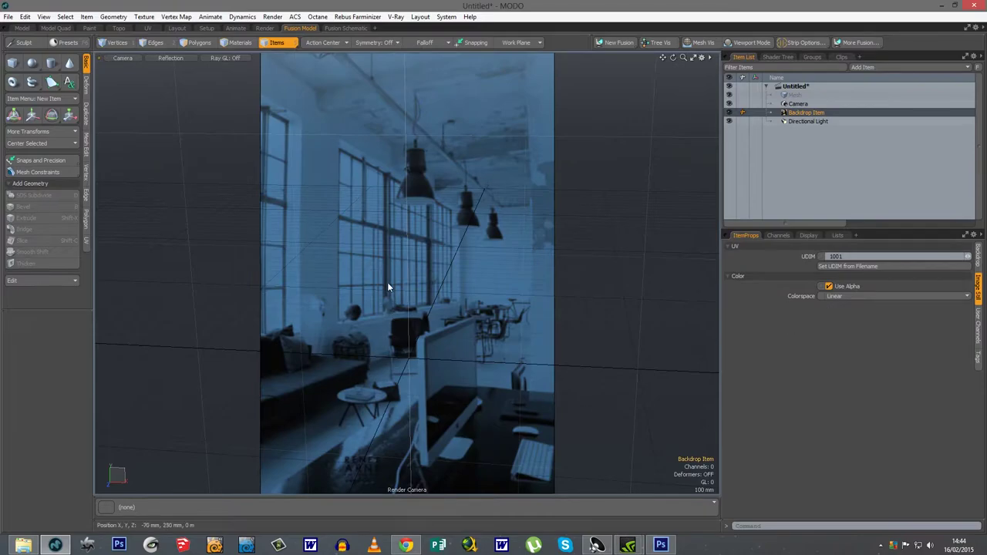
{"action": "left_click_drag", "start_coordinate": [432, 308], "coordinate": [229, 293], "text": "alt"}
Create a cube in the Mesh item measuring 2.5 m in X, Y and Z.
{"action": "left_click", "coordinate": [782, 95]}
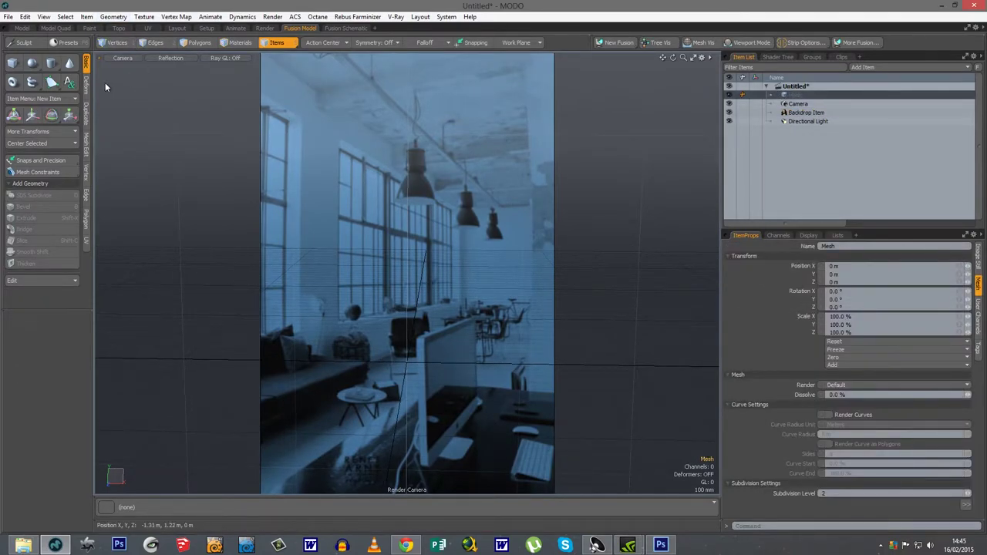
{"action": "left_click", "coordinate": [14, 64]}
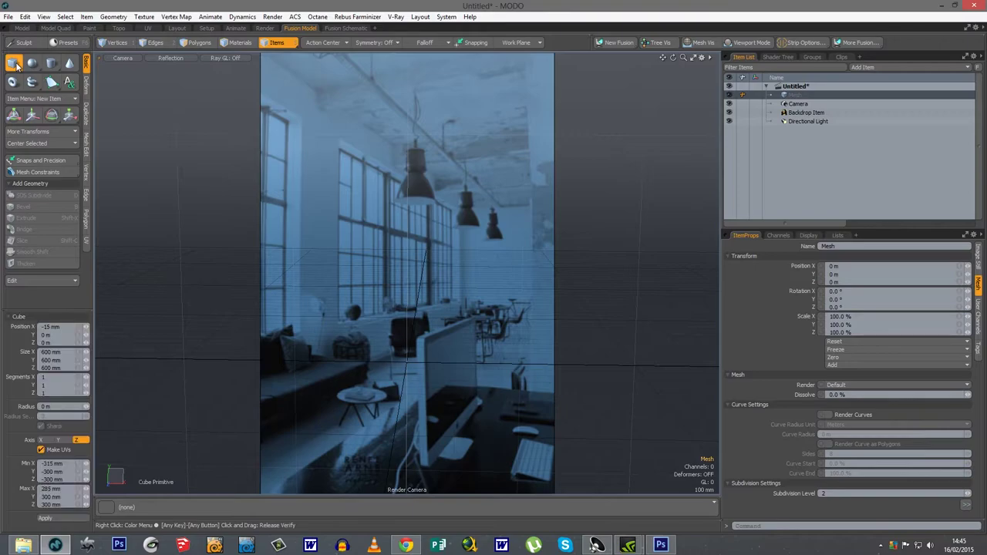
{"action": "left_click_drag", "start_coordinate": [98, 376], "coordinate": [153, 375]}
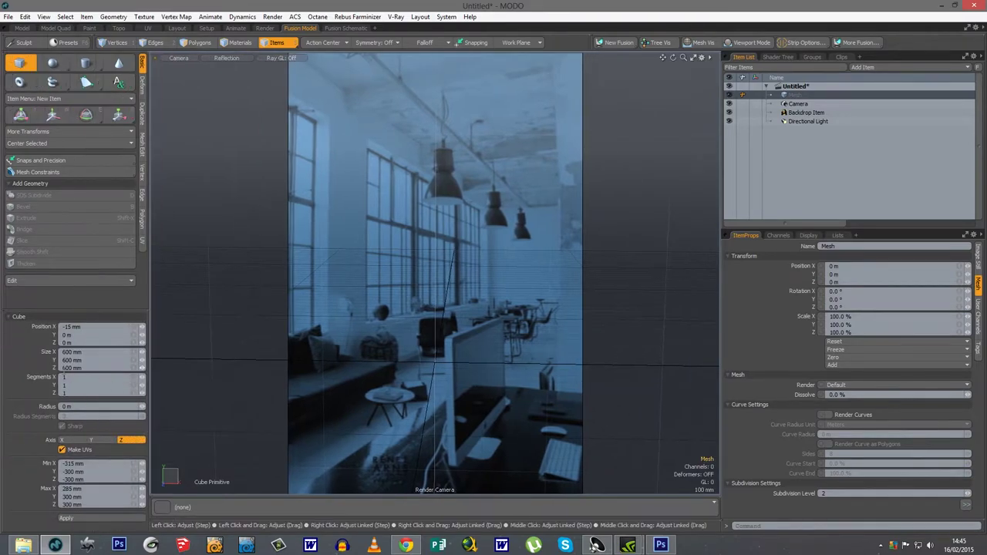
{"action": "left_click", "coordinate": [85, 352]}
{"action": "type", "text": "2.5"}
{"action": "key", "text": "Tab"}
{"action": "type", "text": "2.5"}
{"action": "key", "text": "Tab"}
{"action": "type", "text": "2.5"}
{"action": "key", "text": "Tab"}
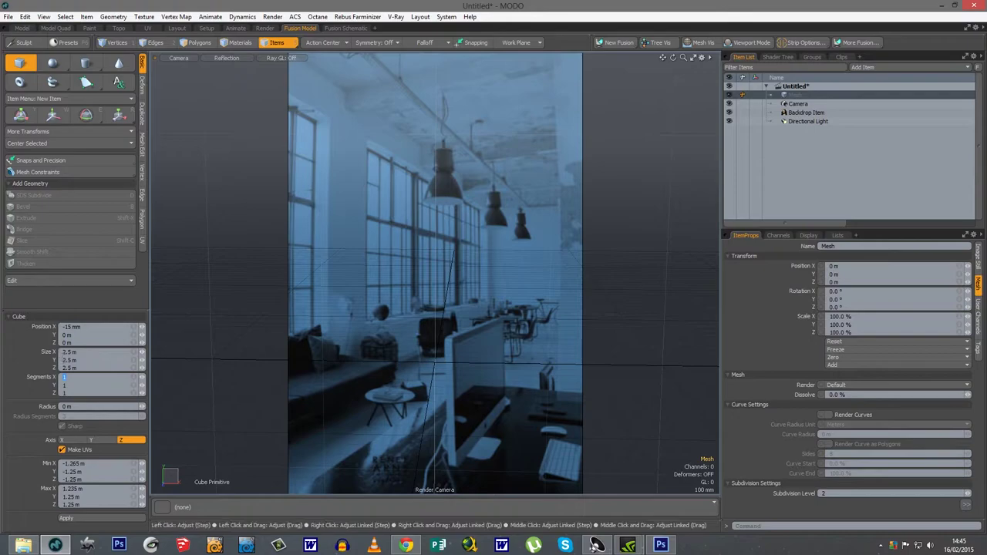
{"action": "left_click", "coordinate": [85, 522]}
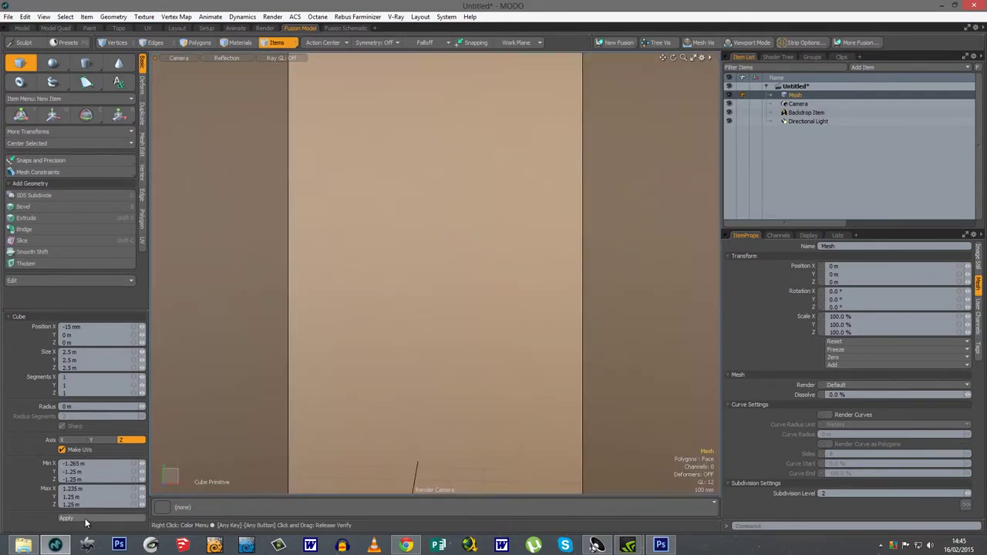
{"action": "key", "text": "space"}
Frame the cube in the camera view over the backdrop photo and display it in Wireframe.
{"action": "key", "text": "a"}
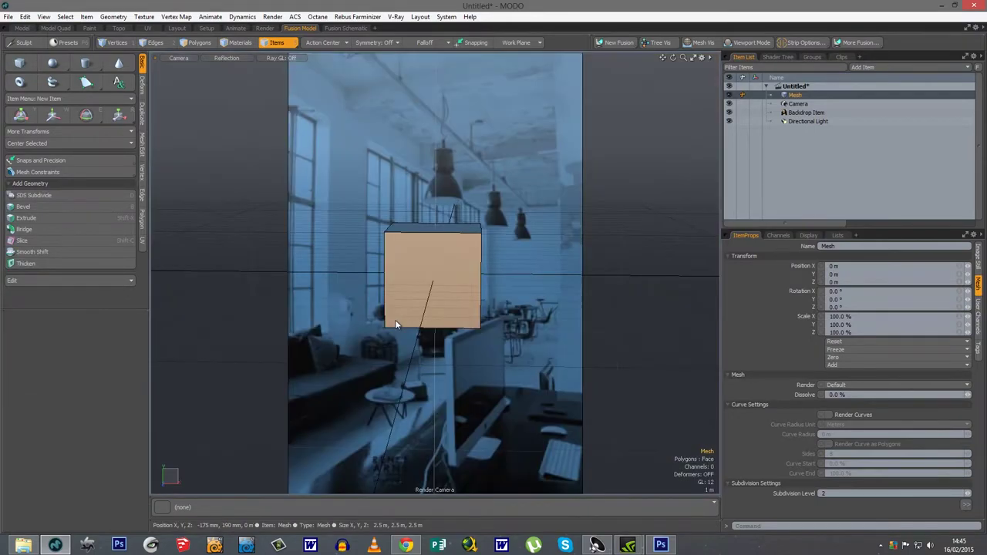
{"action": "mouse_move", "coordinate": [440, 317]}
{"action": "left_mouse_down", "text": "alt"}
{"action": "mouse_move", "coordinate": [431, 309]}
{"action": "mouse_move", "coordinate": [452, 314]}
{"action": "left_mouse_up", "text": "alt"}
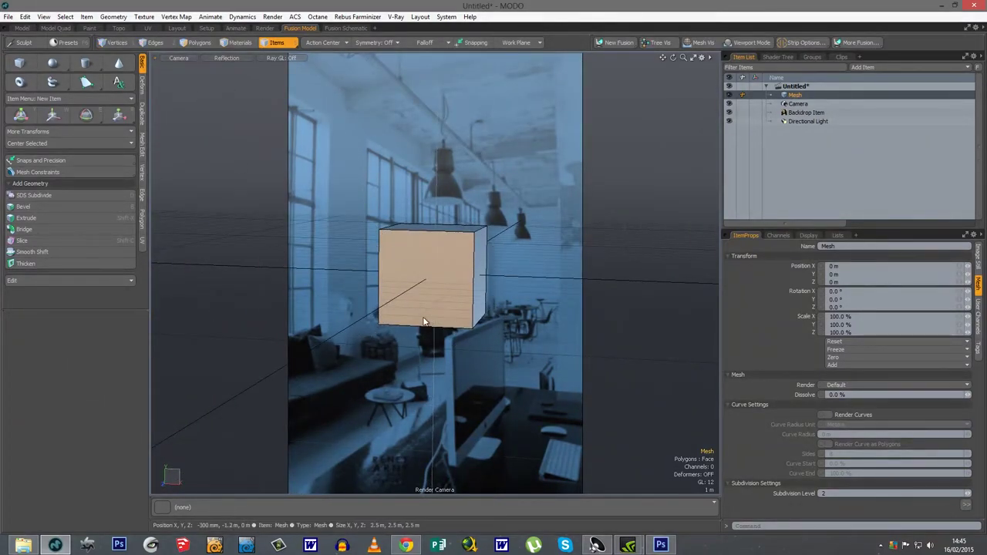
{"action": "left_click_drag", "start_coordinate": [478, 304], "coordinate": [562, 304], "text": "alt+shift"}
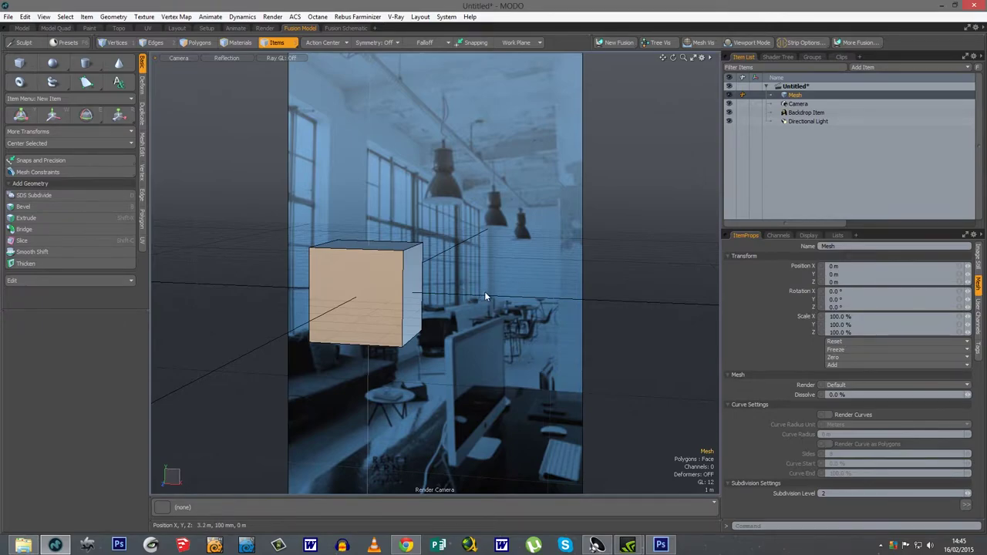
{"action": "left_click", "coordinate": [220, 58]}
{"action": "left_click", "coordinate": [220, 60]}
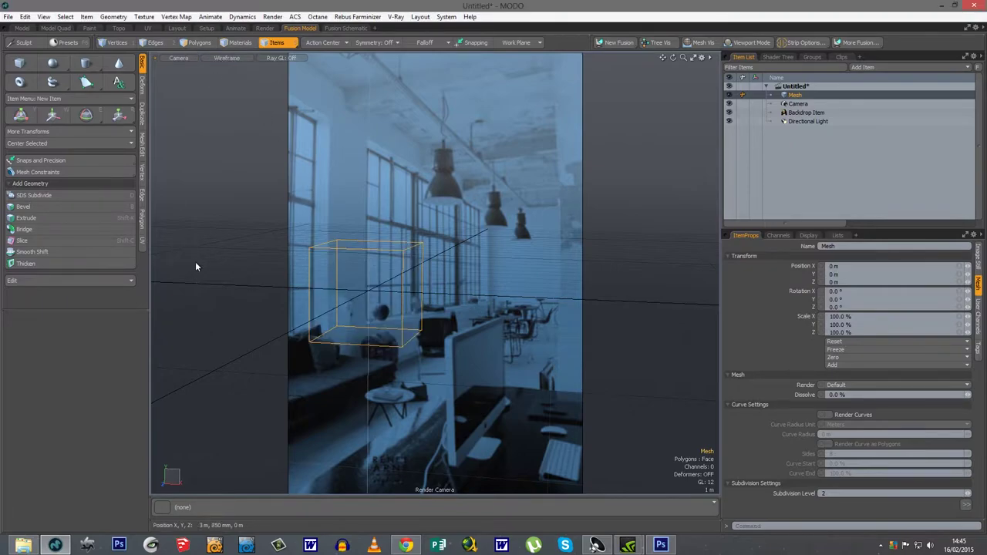
Activate polygon selection and reposition the render camera so the cube sits over the photo's far wall.
{"action": "left_click", "coordinate": [197, 43]}
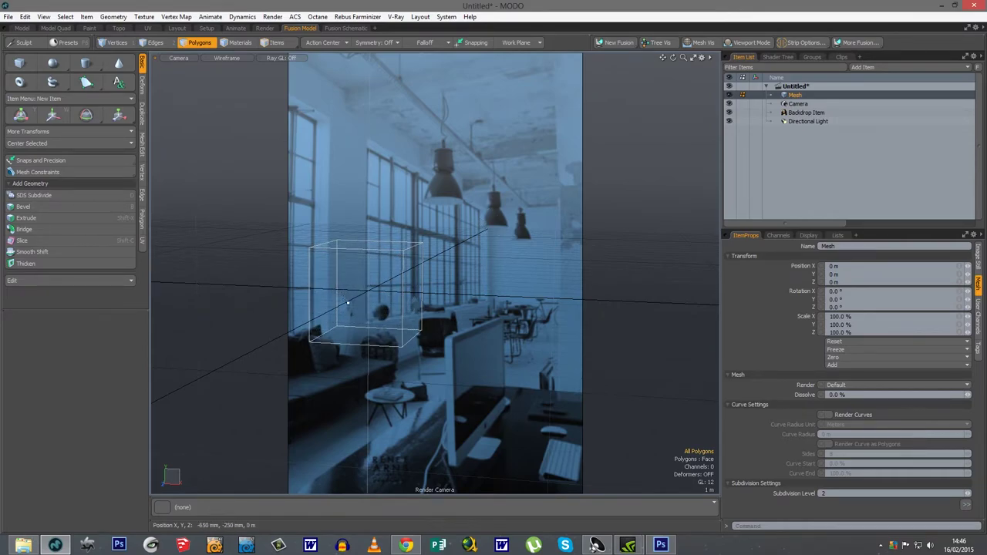
{"action": "left_click_drag", "start_coordinate": [432, 321], "coordinate": [537, 306], "text": "alt"}
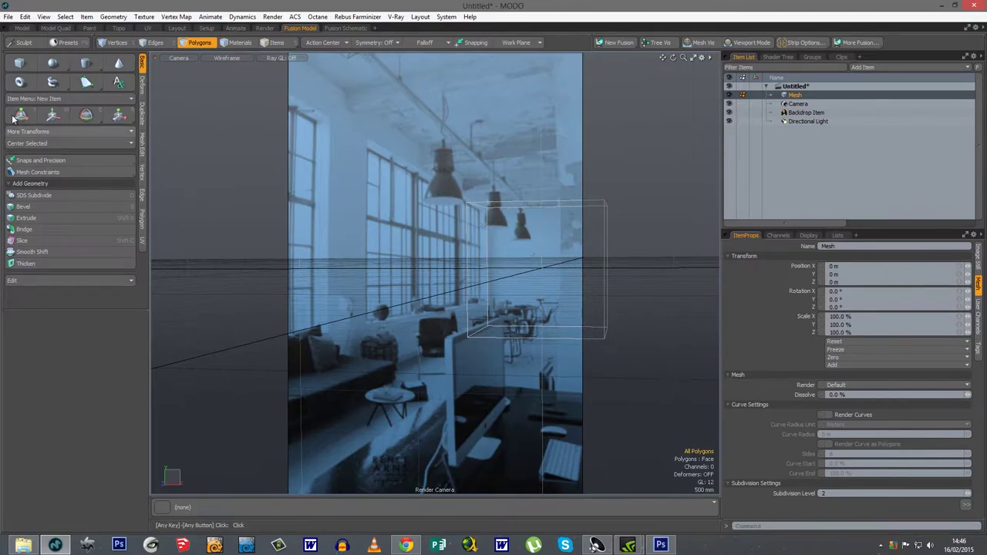
Switch to the Model Quad layout, enlarge the top view, and show the render camera in Wireframe in the perspective viewport.
{"action": "left_click", "coordinate": [55, 27]}
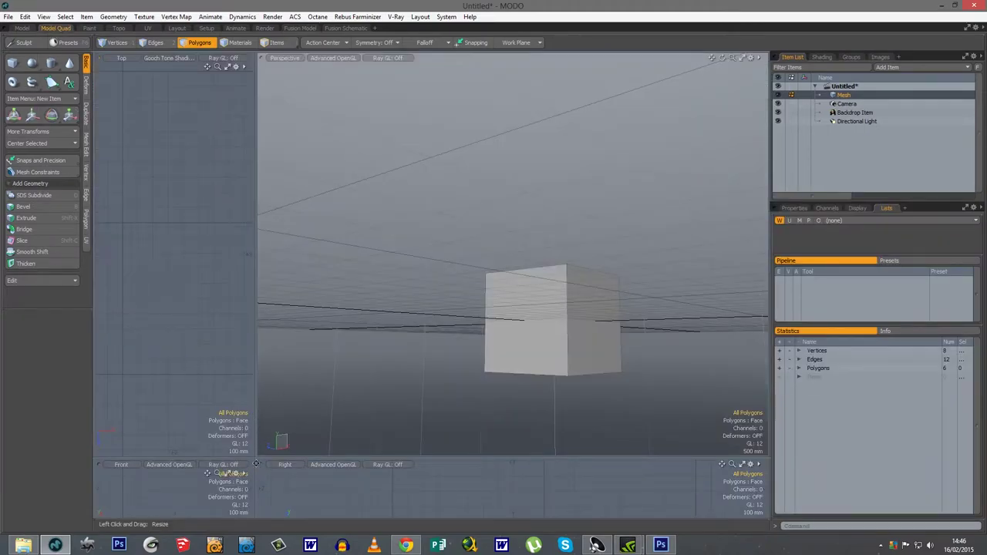
{"action": "left_click_drag", "start_coordinate": [256, 457], "coordinate": [416, 436]}
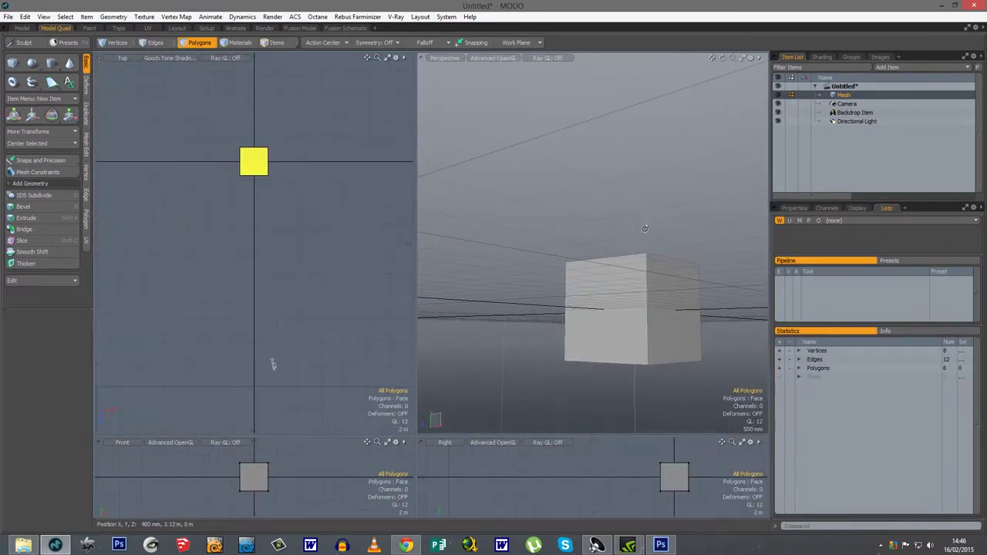
{"action": "key", "text": "ctrl+space"}
{"action": "left_click", "coordinate": [565, 214]}
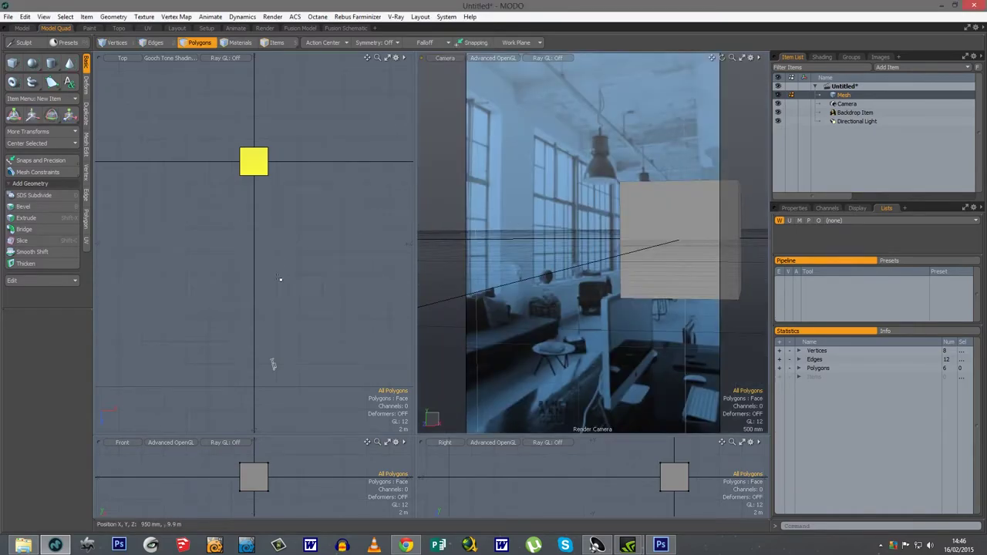
{"action": "left_click", "coordinate": [486, 57]}
{"action": "left_click", "coordinate": [473, 55]}
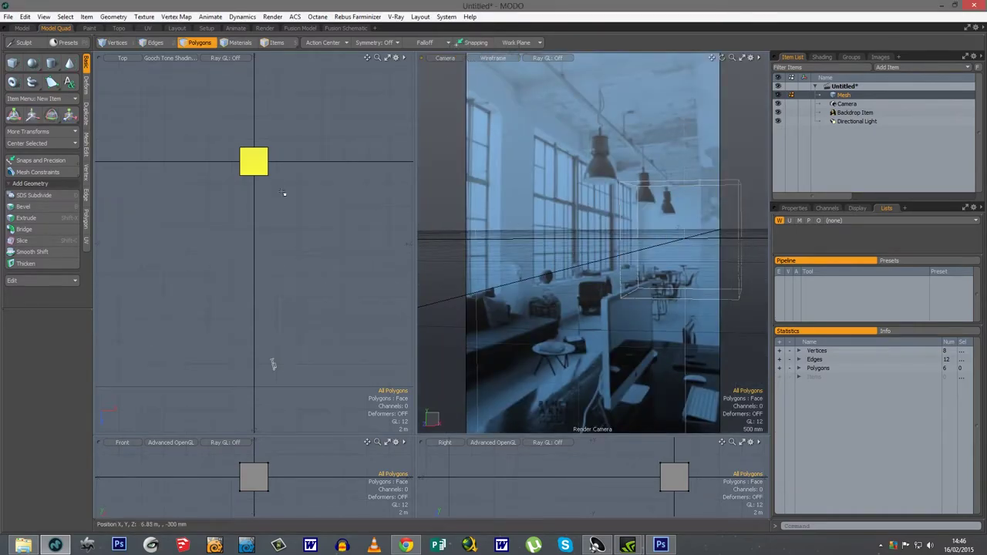
Stretch the cube into a long box by moving its front face along Z towards the camera.
{"action": "left_click_drag", "start_coordinate": [260, 228], "coordinate": [266, 285], "text": "alt"}
{"action": "left_click", "coordinate": [267, 233]}
{"action": "key", "text": "w"}
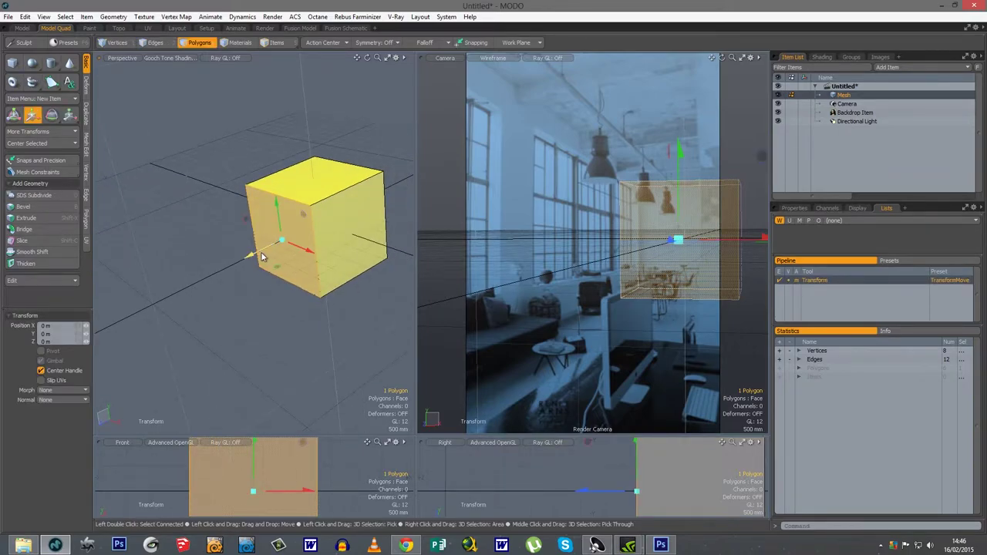
{"action": "left_click_drag", "start_coordinate": [260, 258], "coordinate": [283, 273]}
{"action": "left_click_drag", "start_coordinate": [232, 332], "coordinate": [332, 246], "text": "alt"}
{"action": "key", "text": "space"}
{"action": "left_click", "coordinate": [343, 342]}
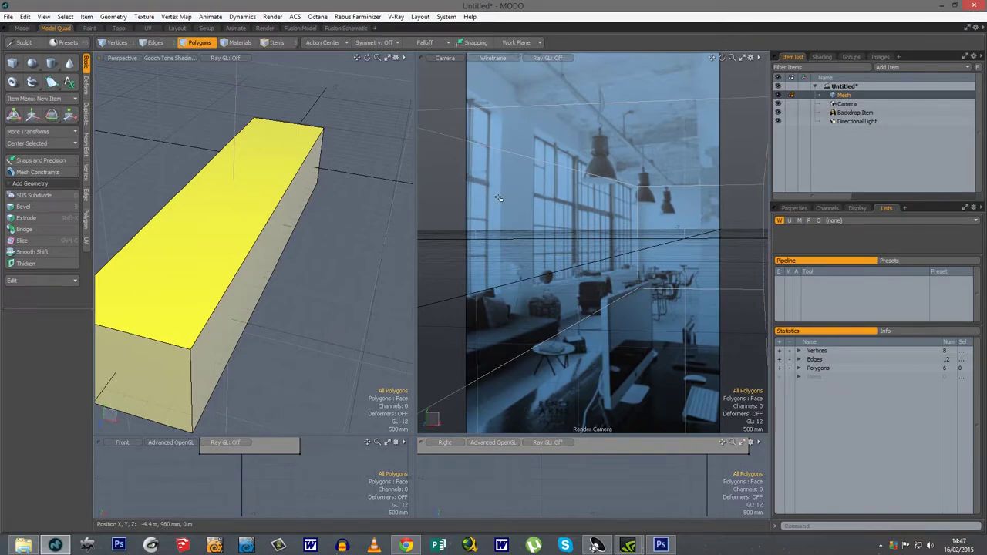
Select the box's upper and lower long edges on the window side and align the camera so they follow the photo's window wall.
{"action": "key", "text": "space"}
{"action": "key", "text": "space"}
{"action": "left_click", "coordinate": [516, 149]}
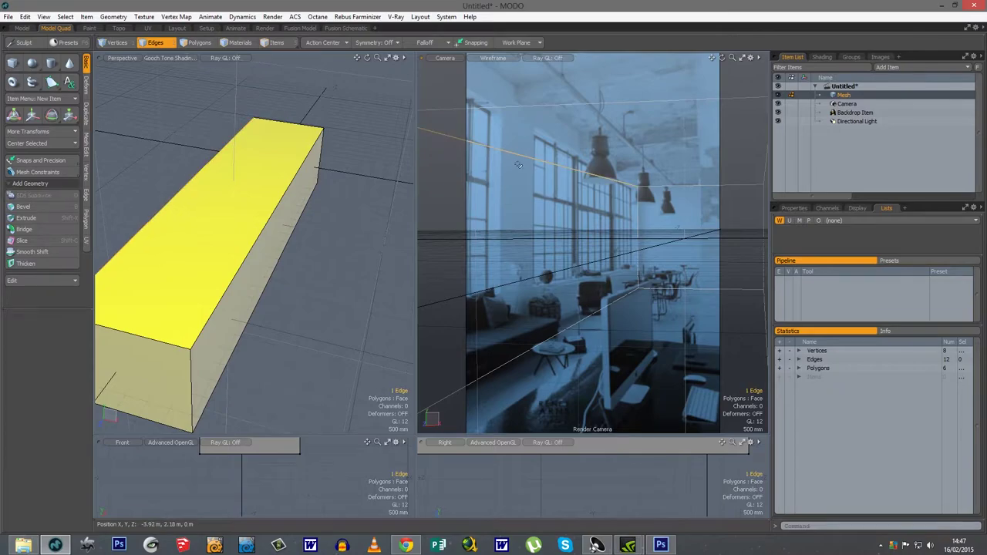
{"action": "left_click", "coordinate": [552, 340], "text": "shift"}
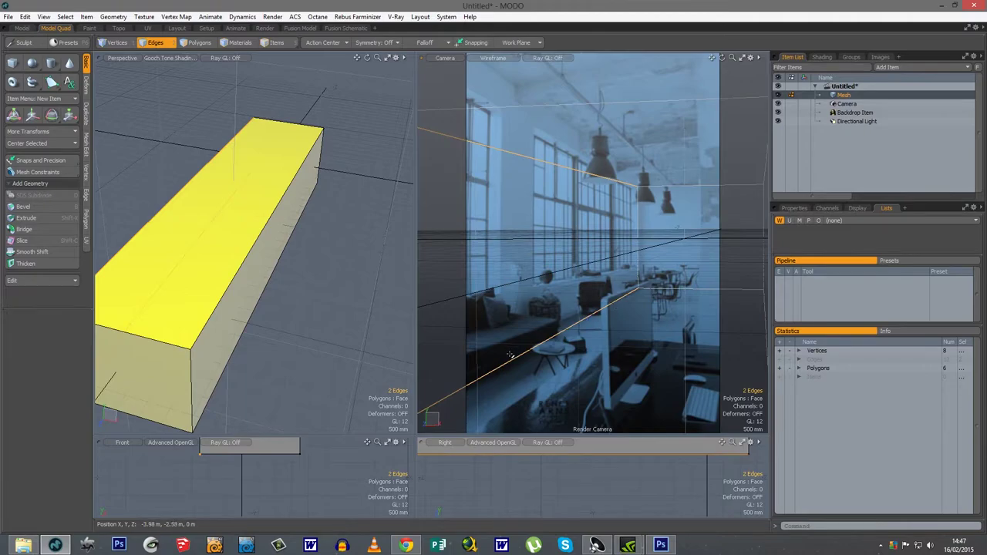
{"action": "left_click_drag", "start_coordinate": [553, 309], "coordinate": [621, 330], "text": "alt"}
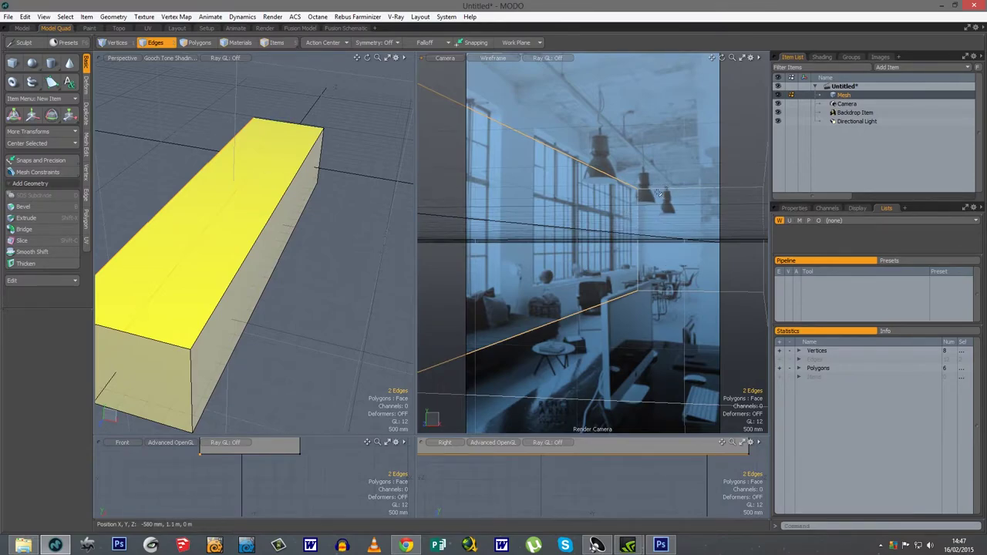
Widen the camera viewport and set the camera's focal length to 35 mm.
{"action": "left_click_drag", "start_coordinate": [418, 210], "coordinate": [317, 209]}
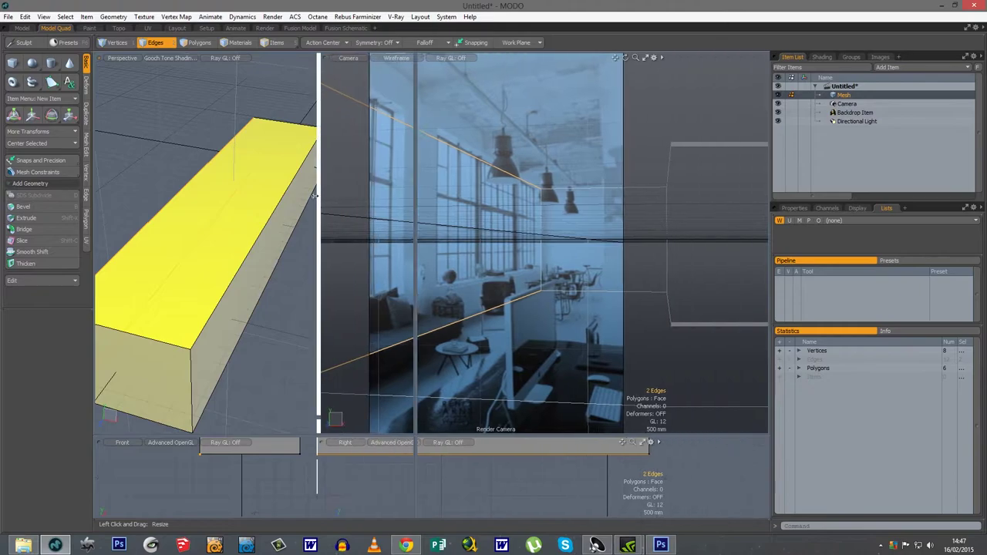
{"action": "left_click", "coordinate": [847, 103]}
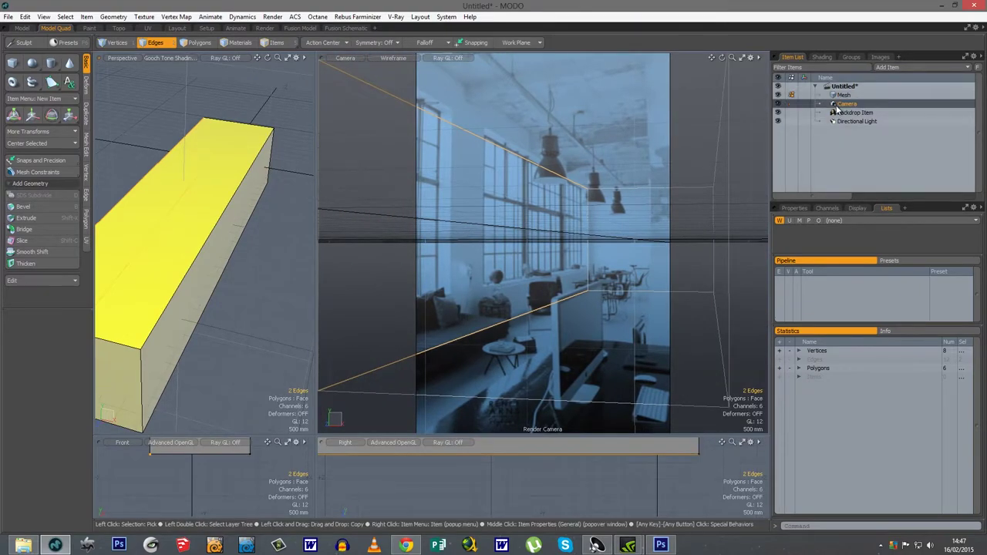
{"action": "left_click", "coordinate": [797, 208]}
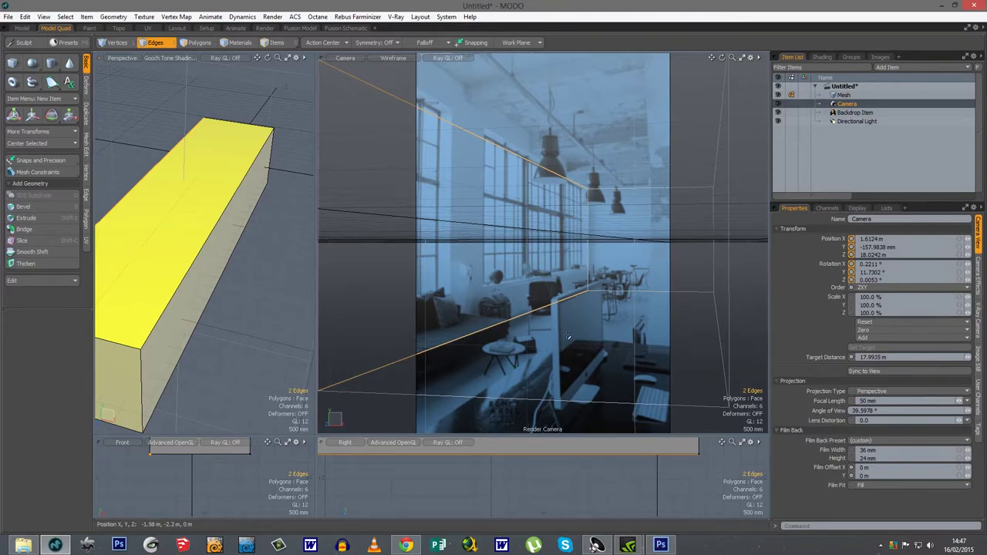
{"action": "left_click", "coordinate": [868, 401]}
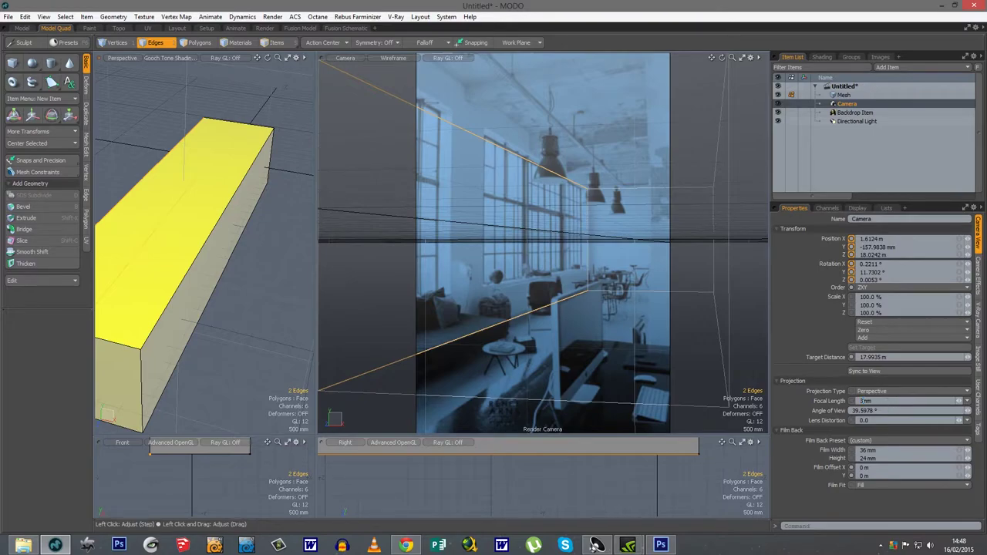
{"action": "key", "text": "Return"}
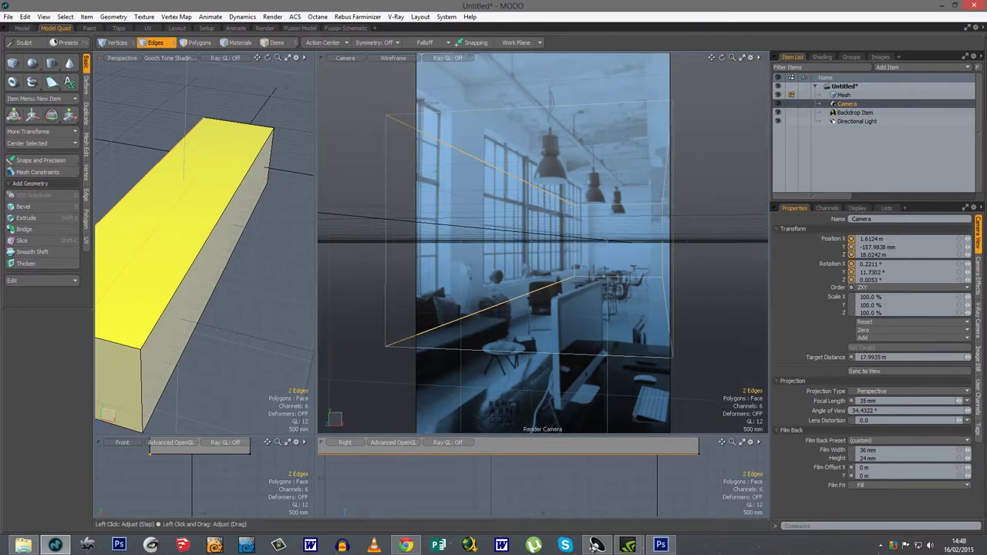
Realign the camera so the selected edges follow the window wall, adjusting its focal length to 39.4 mm.
{"action": "left_click_drag", "start_coordinate": [614, 260], "coordinate": [651, 301], "text": "ctrl+alt"}
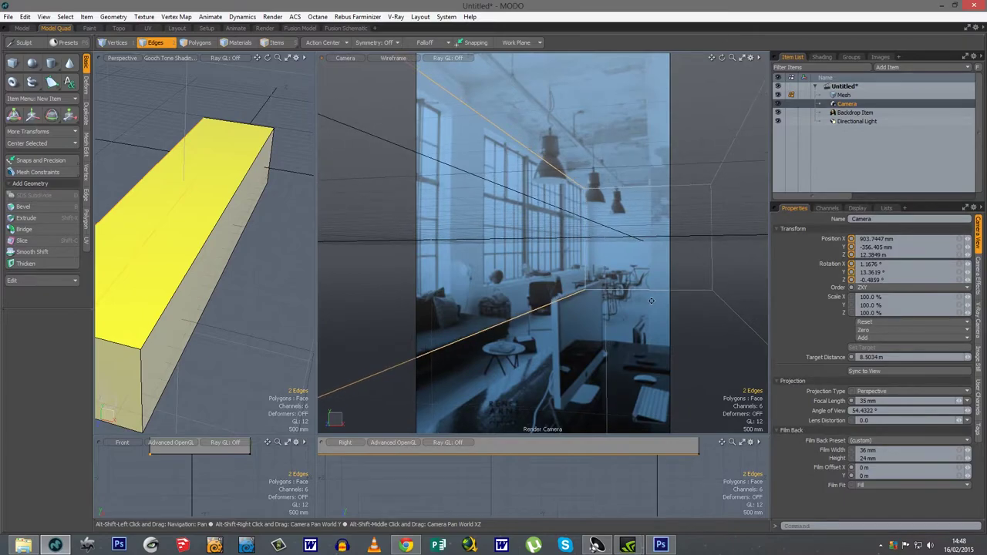
{"action": "left_click_drag", "start_coordinate": [651, 301], "coordinate": [649, 303], "text": "alt+shift"}
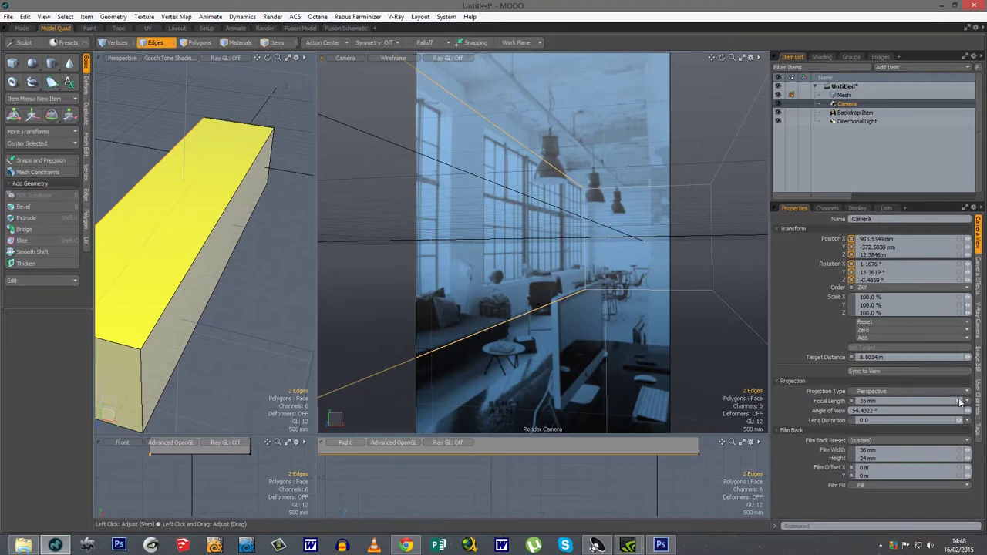
{"action": "mouse_move", "coordinate": [961, 402]}
{"action": "left_mouse_down"}
{"action": "mouse_move", "coordinate": [979, 402]}
{"action": "mouse_move", "coordinate": [966, 402]}
{"action": "left_mouse_up"}
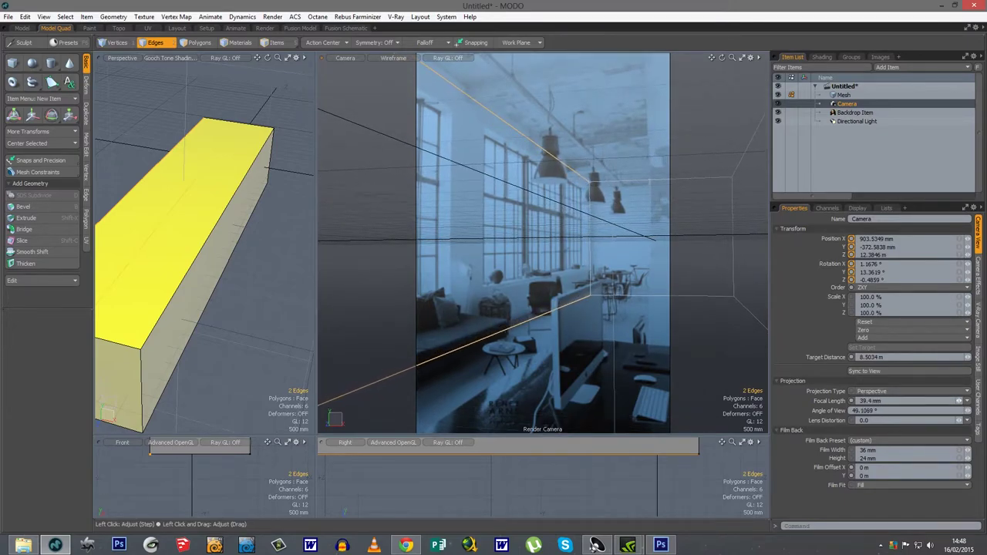
{"action": "mouse_move", "coordinate": [612, 271]}
{"action": "left_mouse_down", "text": "ctrl+alt"}
{"action": "mouse_move", "coordinate": [596, 270]}
{"action": "mouse_move", "coordinate": [616, 276]}
{"action": "left_mouse_up", "text": "ctrl+alt"}
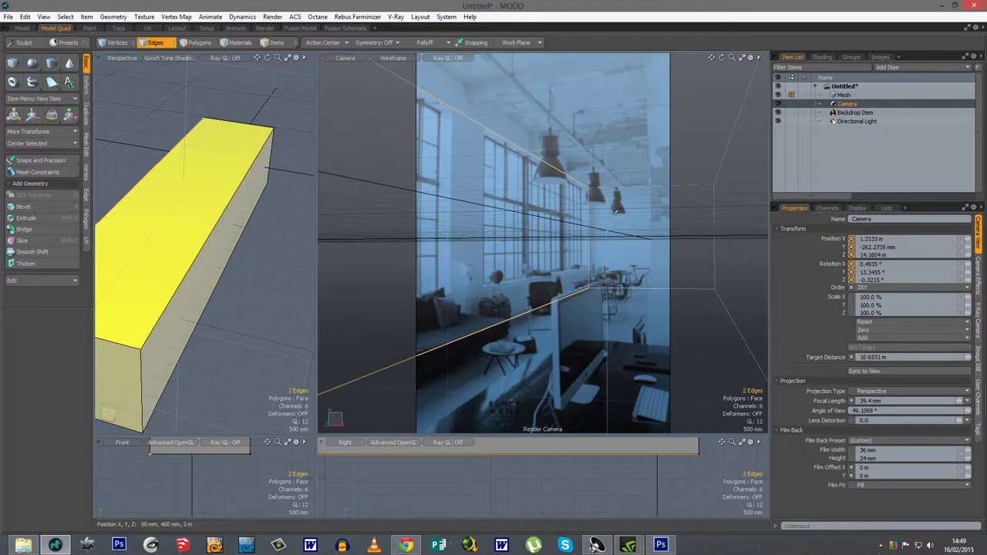
Shift the box's camera-side end face about -450 mm along Z.
{"action": "scroll", "coordinate": [222, 270], "scroll_direction": "down", "scroll_amount": 3}
{"action": "left_click_drag", "start_coordinate": [223, 270], "coordinate": [149, 316], "text": "alt"}
{"action": "key", "text": "w"}
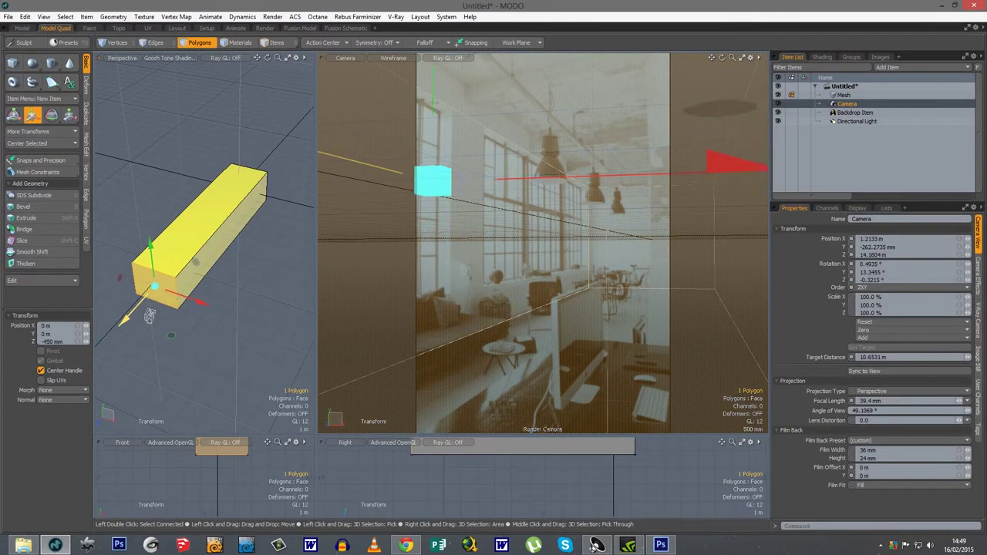
{"action": "key", "text": "space"}
{"action": "left_click", "coordinate": [223, 294]}
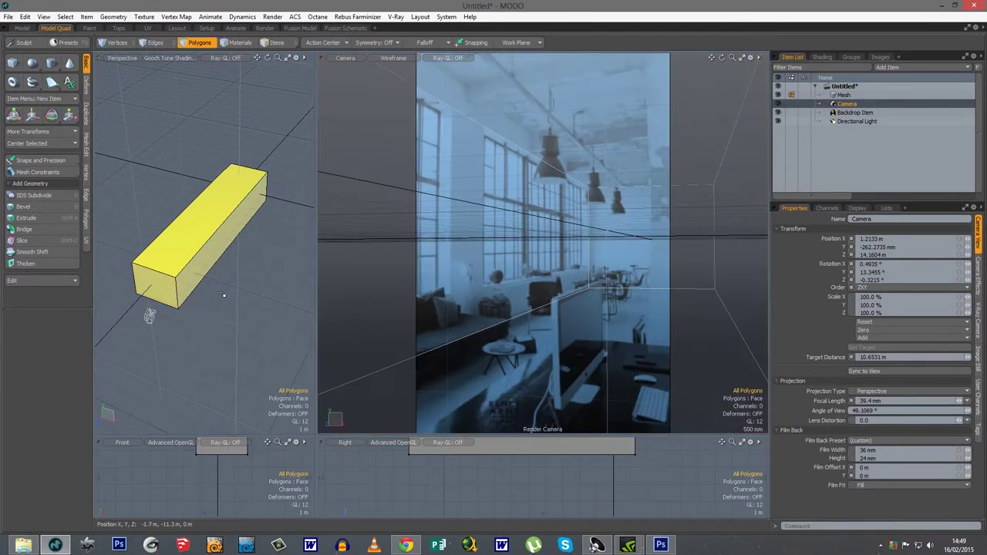
{"action": "key", "text": "ctrl+z"}
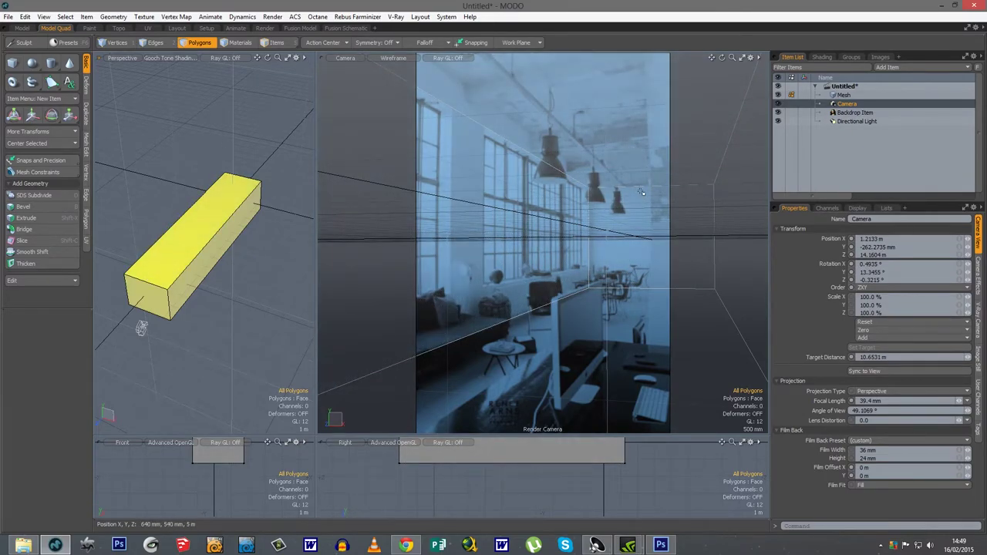
Raise the box's top face about 320 mm in Y to adjust the ceiling height against the photo.
{"action": "left_click", "coordinate": [209, 213]}
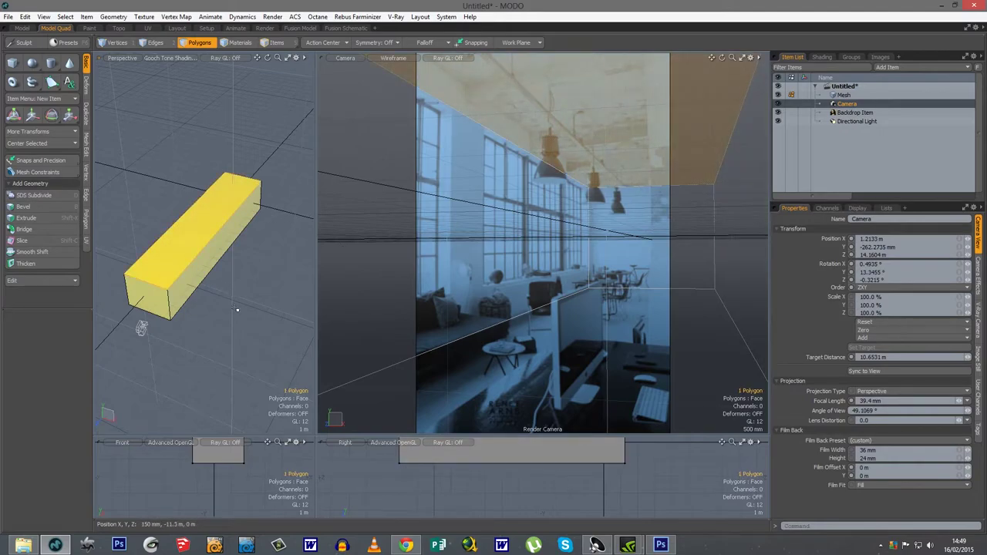
{"action": "left_click_drag", "start_coordinate": [206, 295], "coordinate": [231, 263], "text": "alt"}
{"action": "key", "text": "3"}
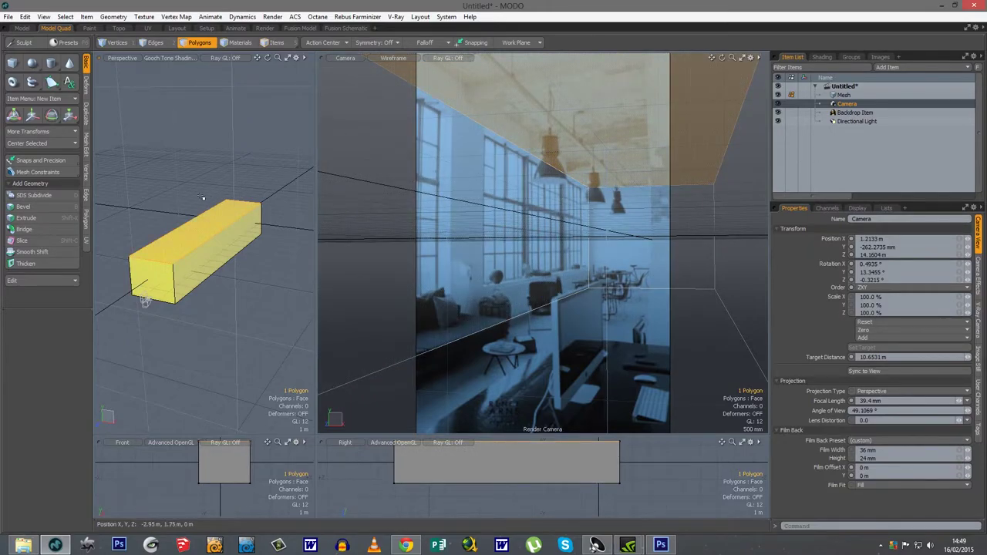
{"action": "scroll", "coordinate": [194, 220], "scroll_direction": "up", "scroll_amount": 1}
{"action": "scroll", "coordinate": [194, 220], "scroll_direction": "up", "scroll_amount": 2}
{"action": "key", "text": "w"}
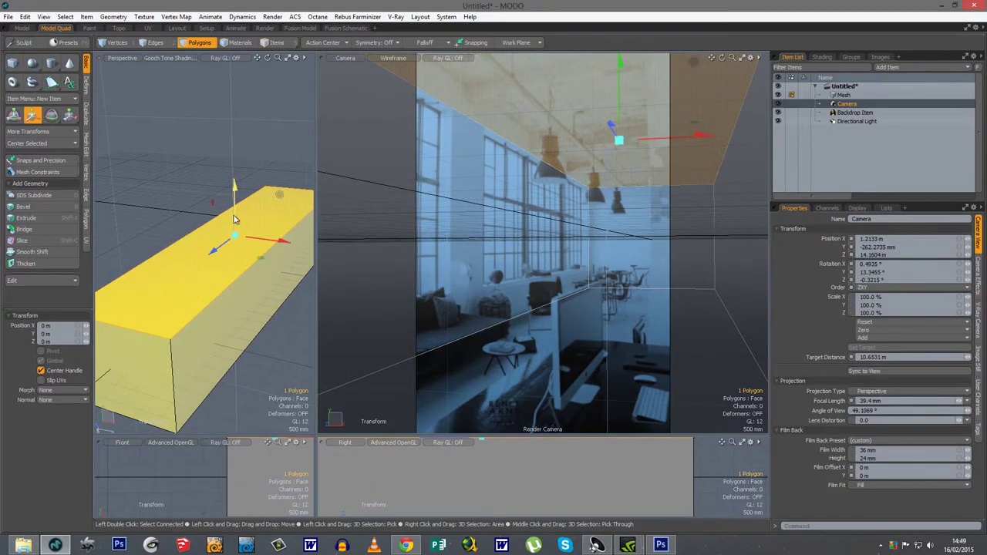
{"action": "left_click_drag", "start_coordinate": [233, 189], "coordinate": [233, 177]}
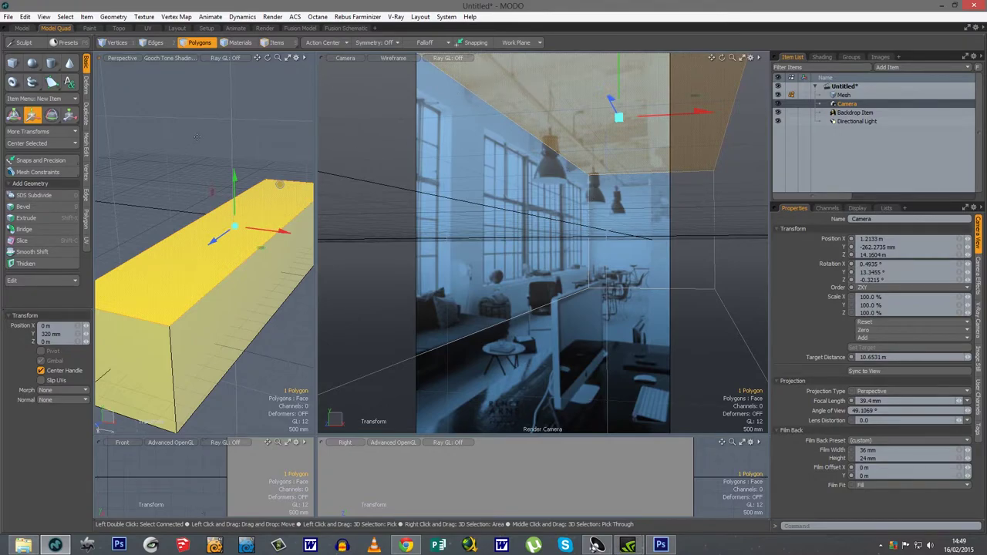
{"action": "key", "text": "space"}
{"action": "left_click", "coordinate": [196, 136]}
{"action": "left_click_drag", "start_coordinate": [196, 136], "coordinate": [220, 297], "text": "ctrl+alt"}
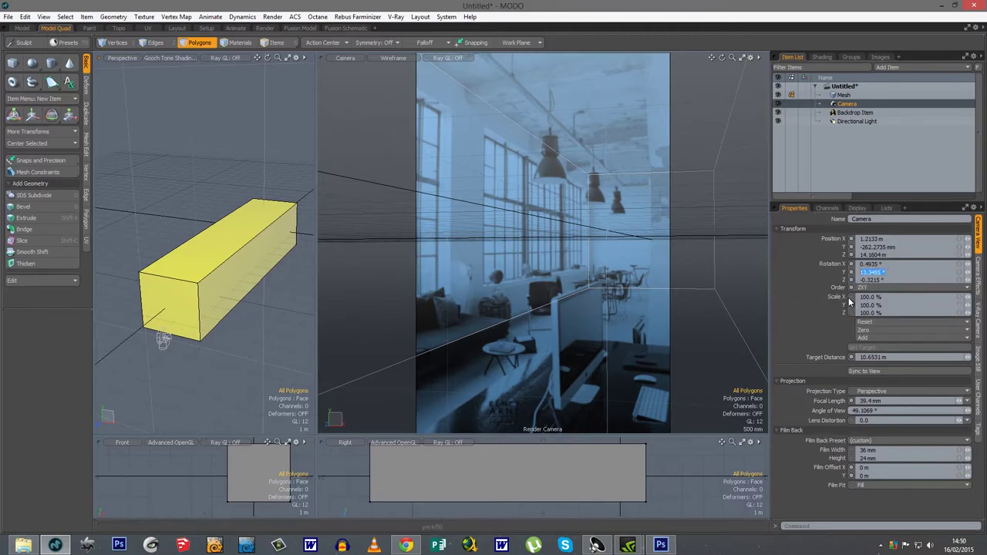
Set the camera's X and Z rotation to 0°.
{"action": "left_click_drag", "start_coordinate": [881, 264], "coordinate": [871, 264]}
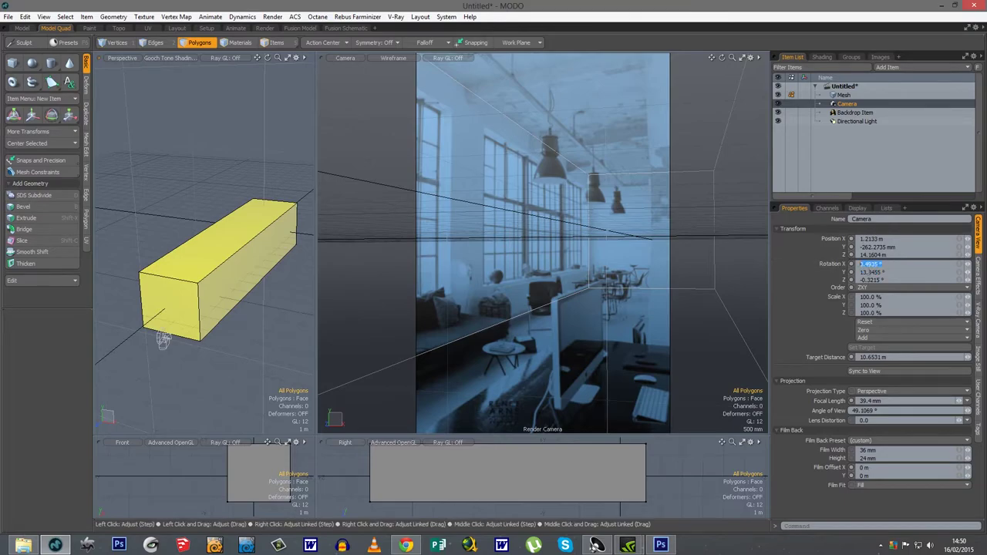
{"action": "key", "text": "Tab"}
{"action": "key", "text": "Tab"}
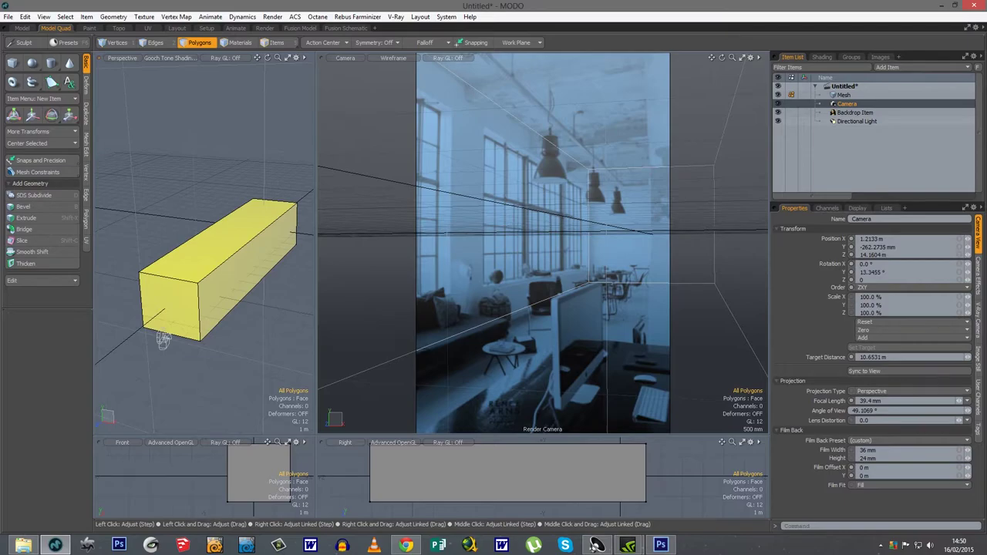
{"action": "key", "text": "Tab"}
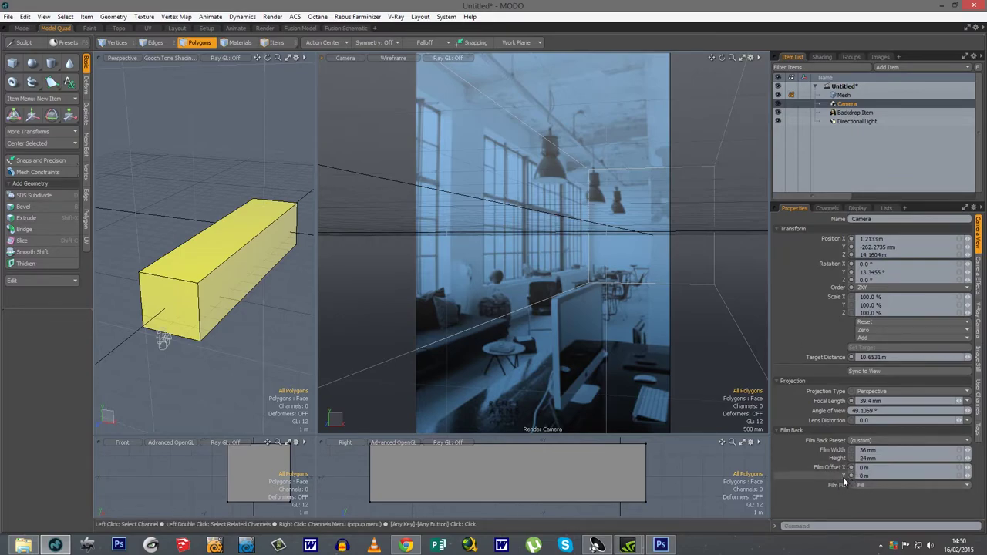
Set the camera's film offset Y to 100 um and lock the camera item.
{"action": "left_click", "coordinate": [872, 476]}
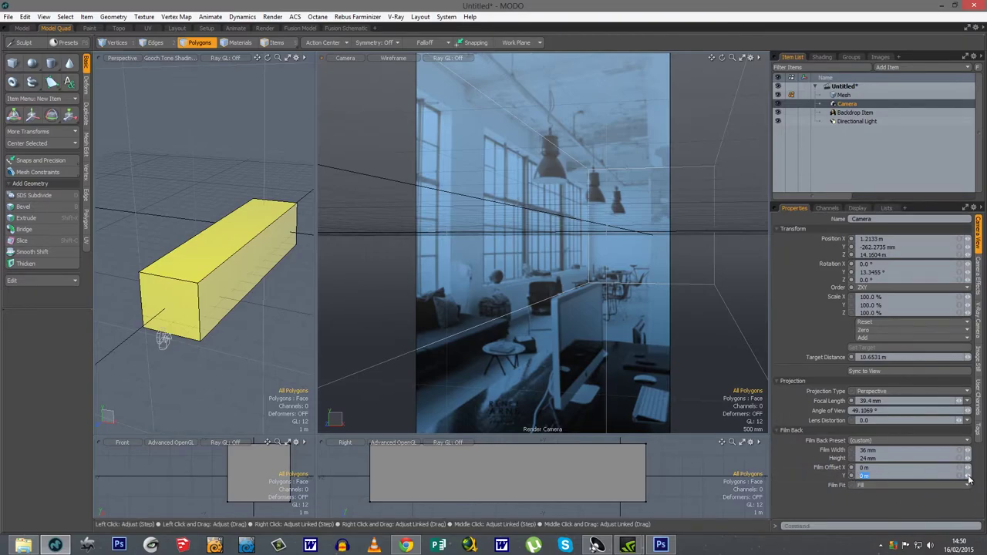
{"action": "left_click_drag", "start_coordinate": [969, 478], "coordinate": [975, 479]}
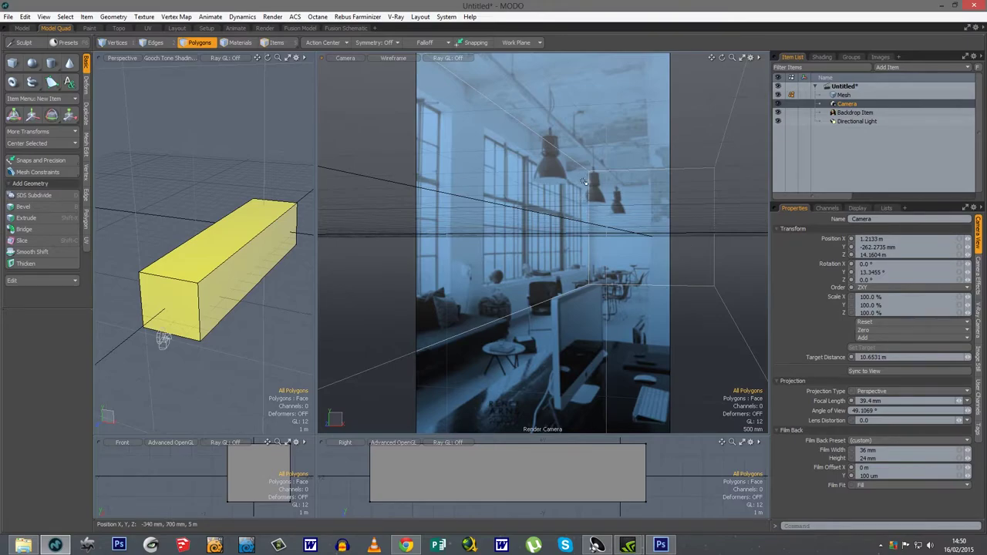
{"action": "right_click", "coordinate": [843, 107]}
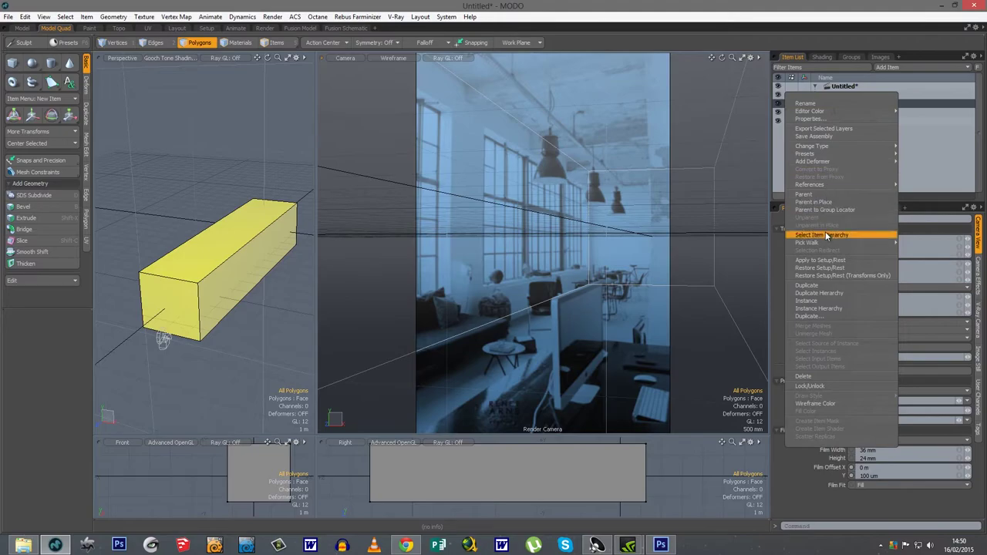
{"action": "left_click", "coordinate": [827, 386]}
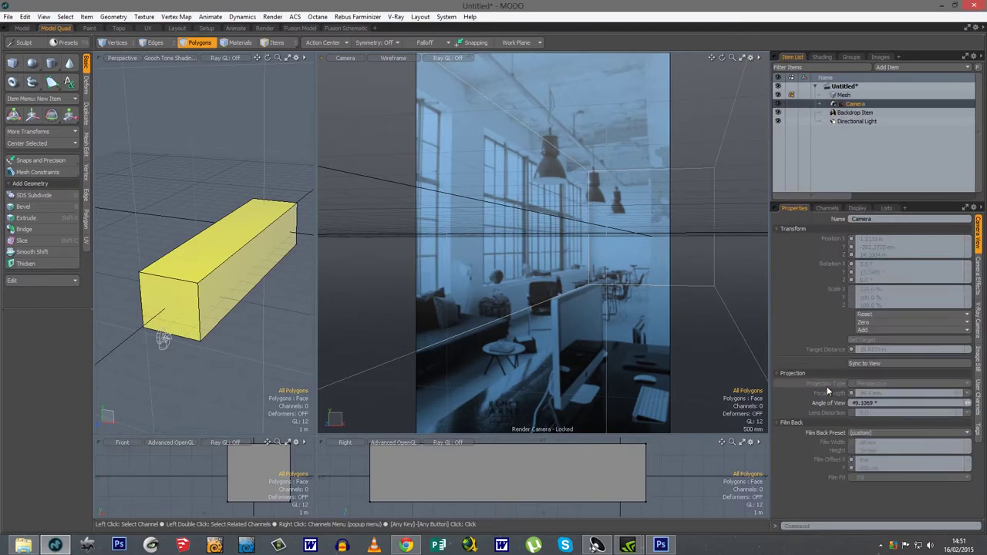
{"action": "left_click", "coordinate": [841, 106]}
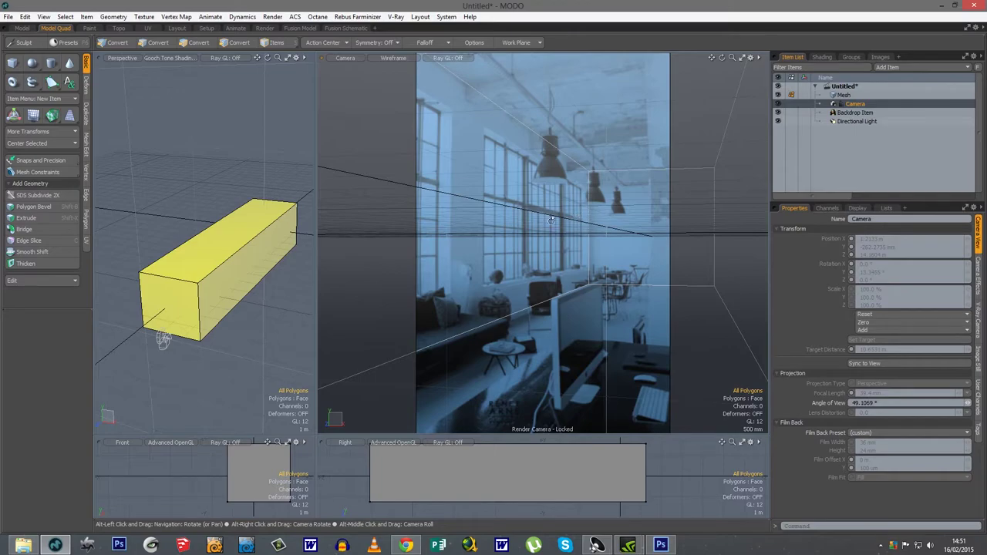
{"action": "key", "text": "3"}
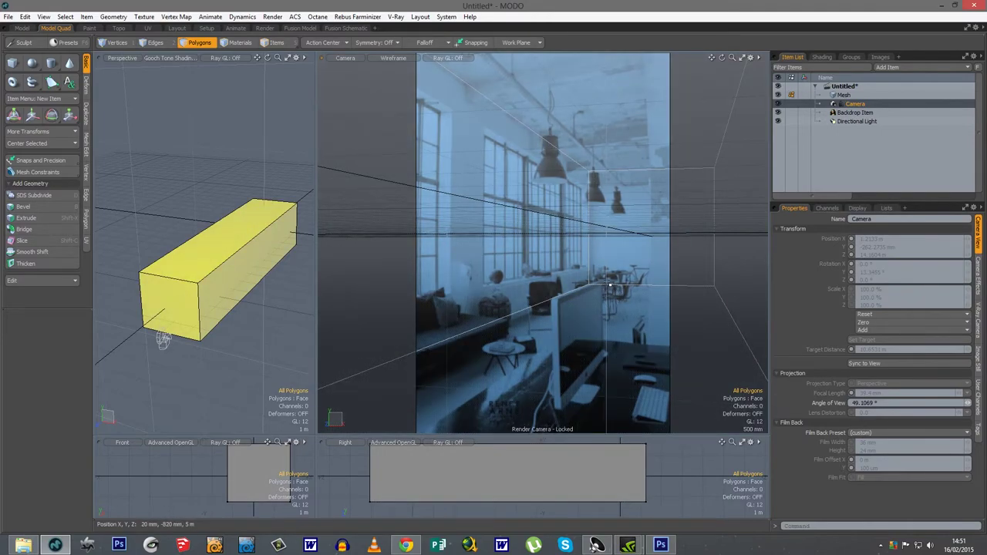
{"action": "left_click_drag", "start_coordinate": [723, 276], "coordinate": [410, 294], "text": "alt"}
Look through the Interior mesh categories in the preset library, including Tabletop, and close the library.
{"action": "left_click", "coordinate": [67, 41]}
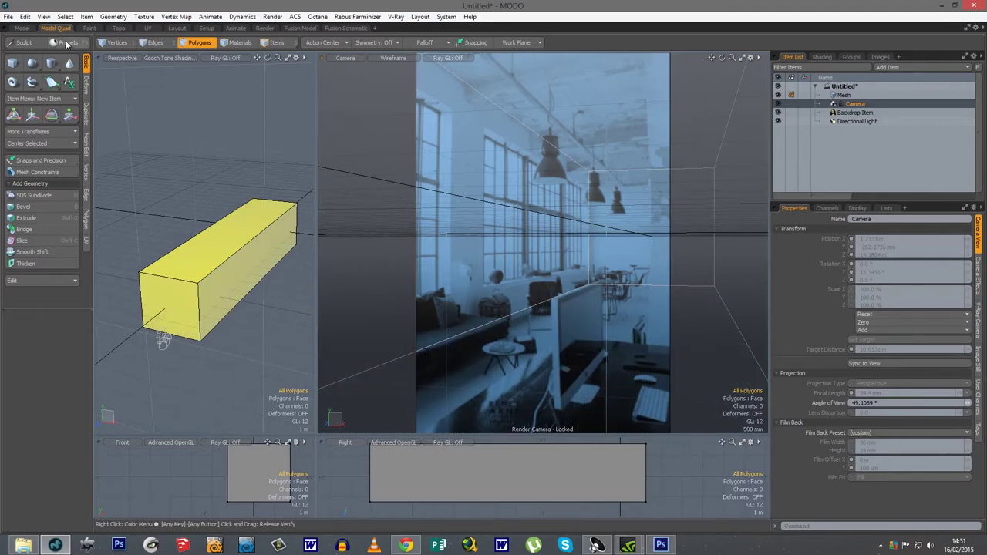
{"action": "left_click_drag", "start_coordinate": [389, 195], "coordinate": [186, 79]}
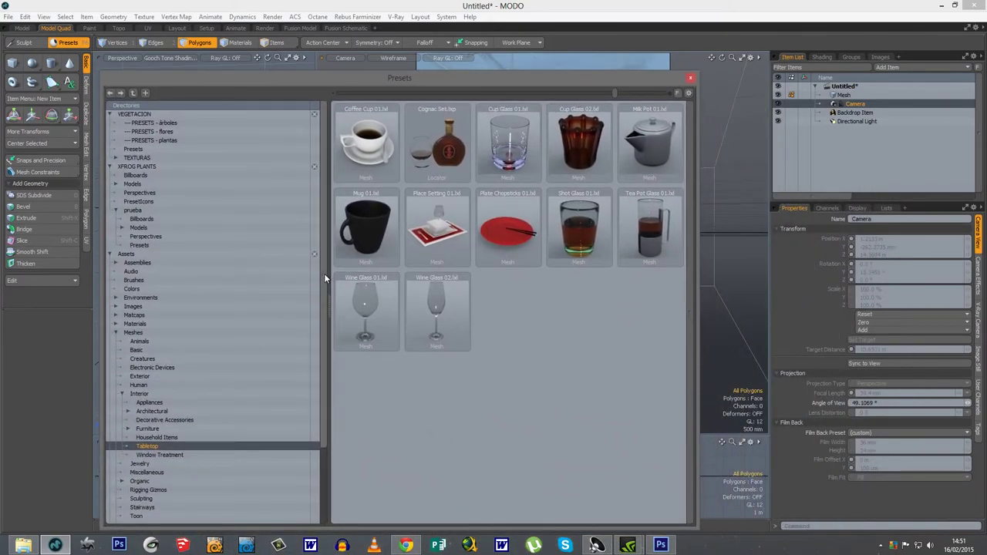
{"action": "left_click_drag", "start_coordinate": [324, 273], "coordinate": [323, 374]}
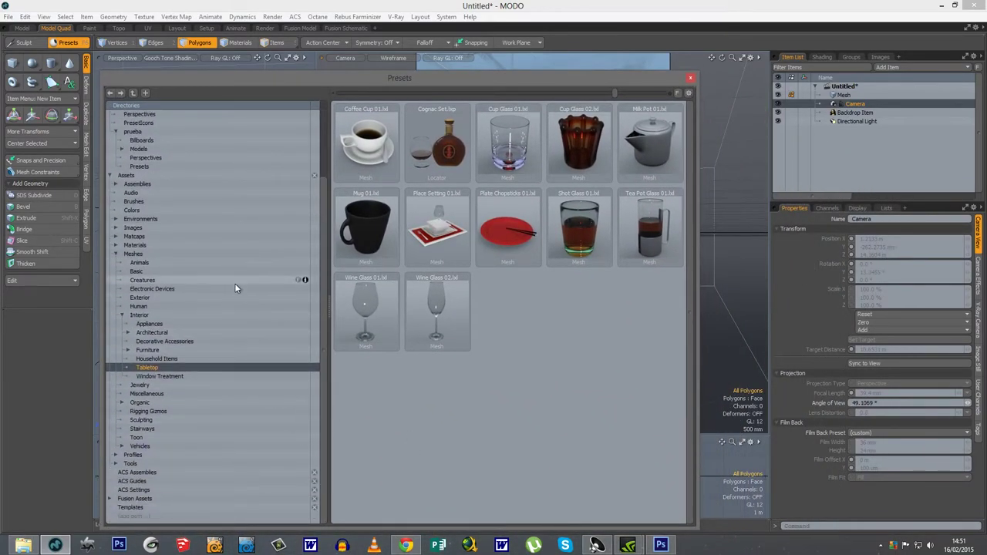
{"action": "left_click", "coordinate": [692, 80]}
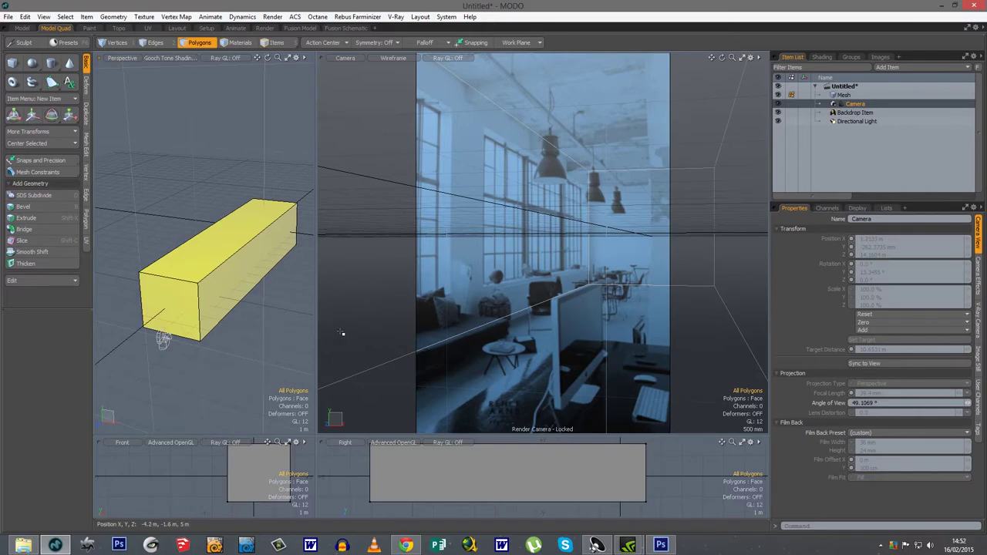
Switch to Chrome and open the ARCHIVE3D site from the bookmarked MODELOS 3D collection.
{"action": "left_click", "coordinate": [406, 545]}
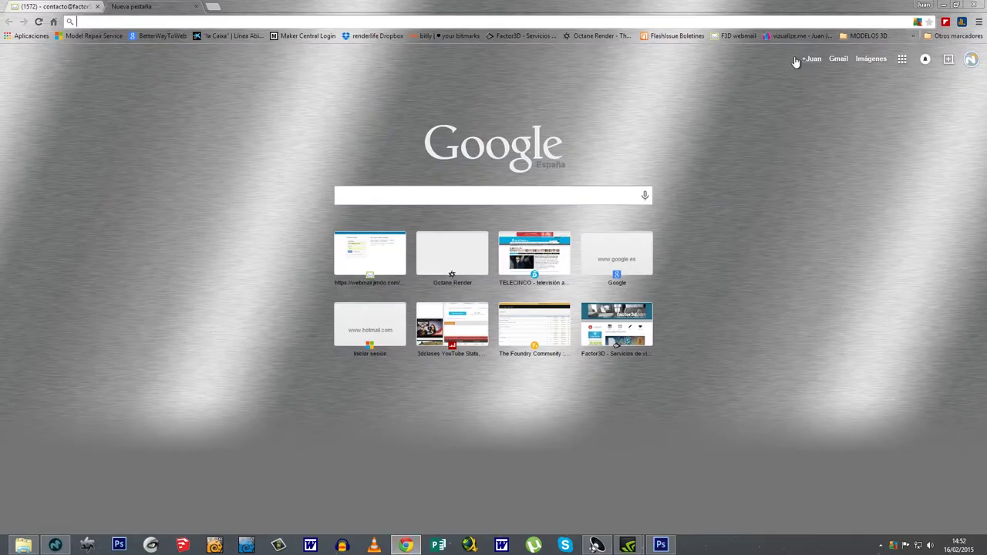
{"action": "left_click", "coordinate": [915, 38]}
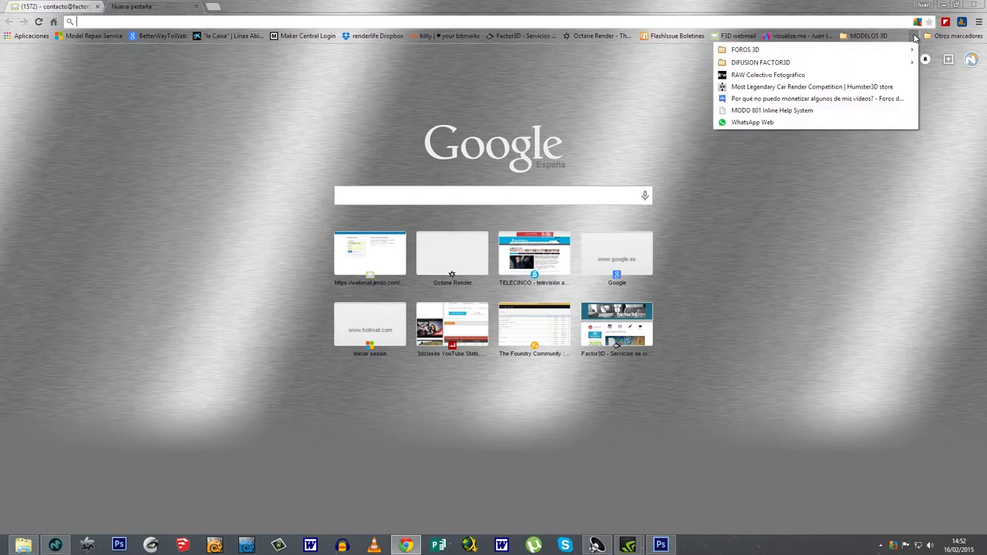
{"action": "mouse_move", "coordinate": [883, 37]}
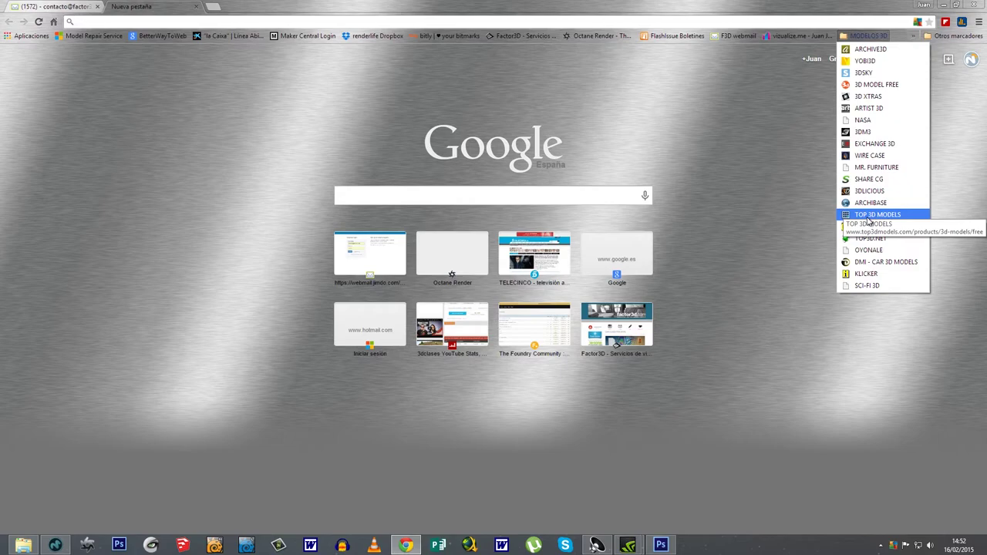
{"action": "left_click", "coordinate": [869, 50]}
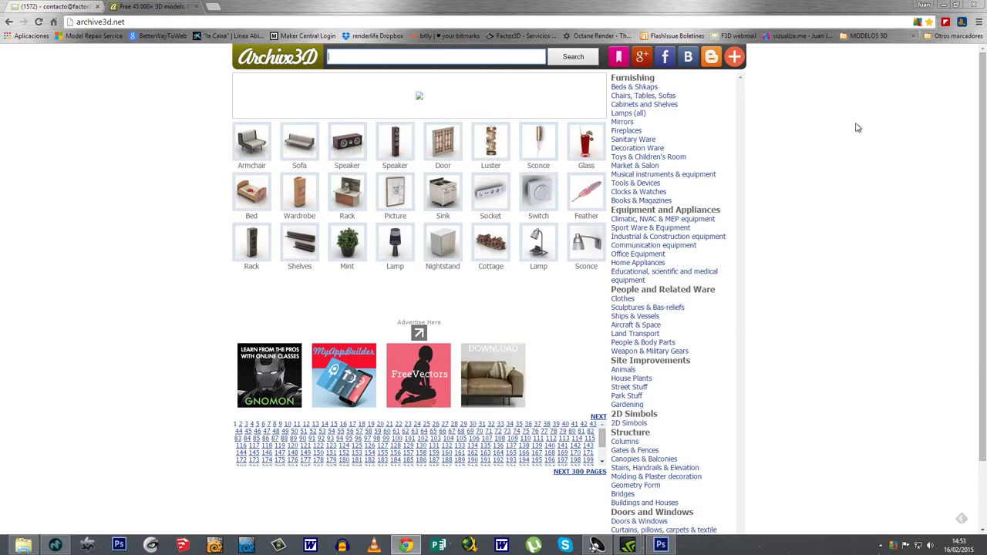
Open the bookmarked YOBI3D site and search its free 3D models for "bed".
{"action": "left_click", "coordinate": [865, 36]}
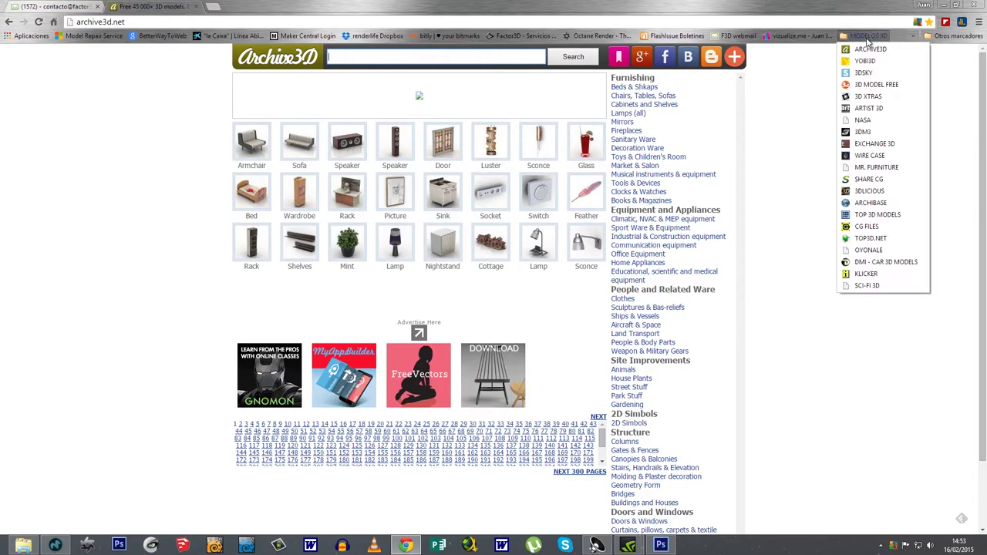
{"action": "left_click", "coordinate": [865, 61]}
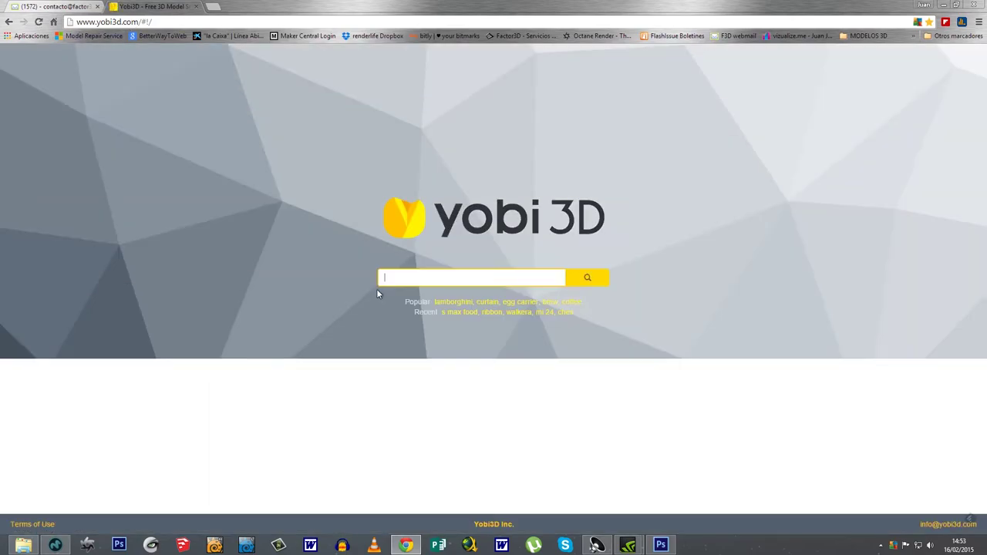
{"action": "left_click", "coordinate": [404, 279]}
{"action": "left_click", "coordinate": [286, 271]}
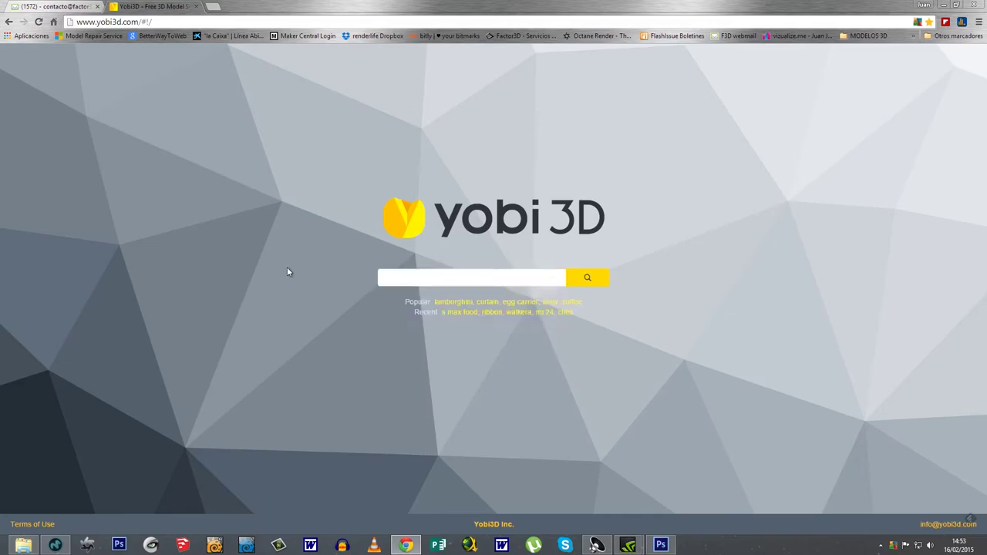
{"action": "left_click", "coordinate": [391, 276]}
{"action": "type", "text": "bed"}
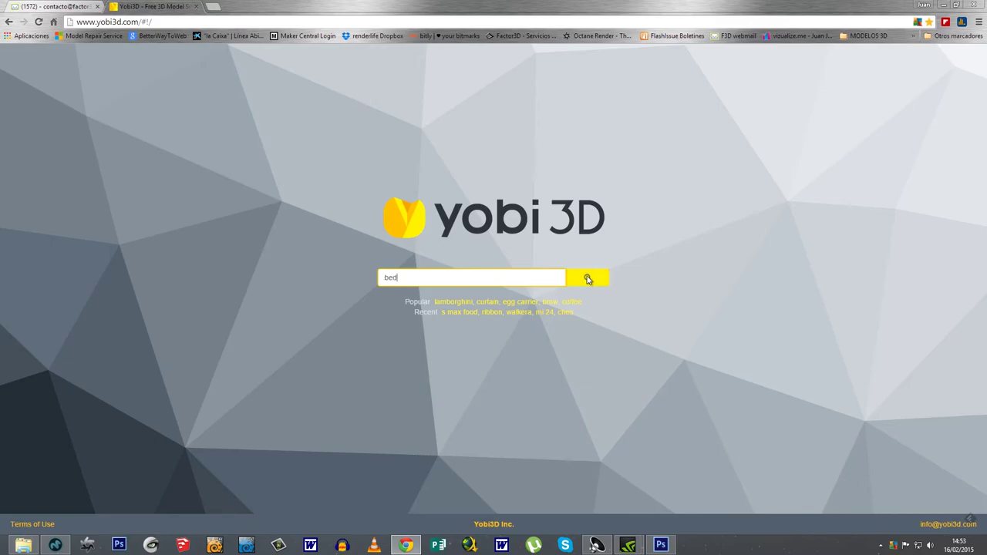
{"action": "left_click", "coordinate": [588, 278]}
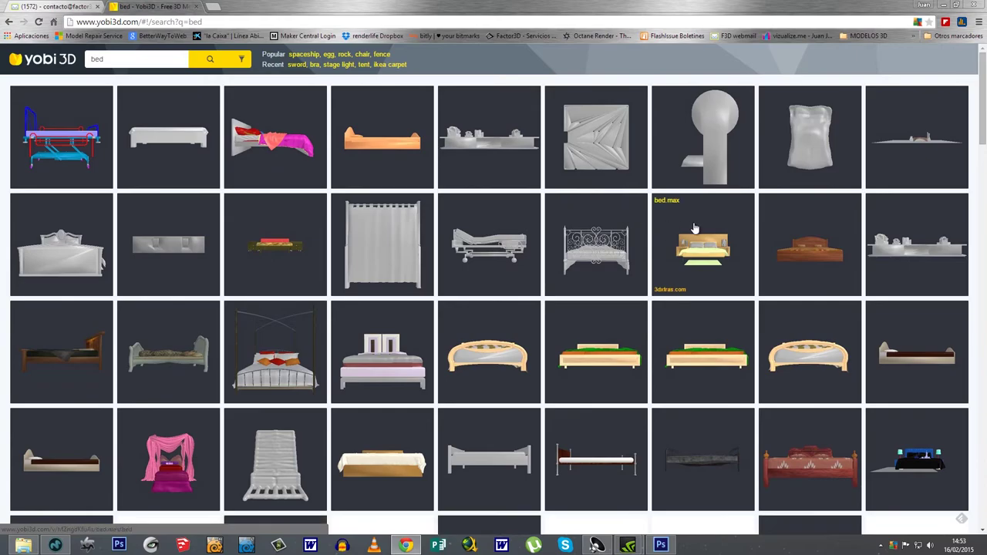
Examine the bed search results on Yobi3D, checking the model thumbnails, file formats and source sites.
{"action": "scroll", "coordinate": [252, 216], "scroll_direction": "down", "scroll_amount": 2}
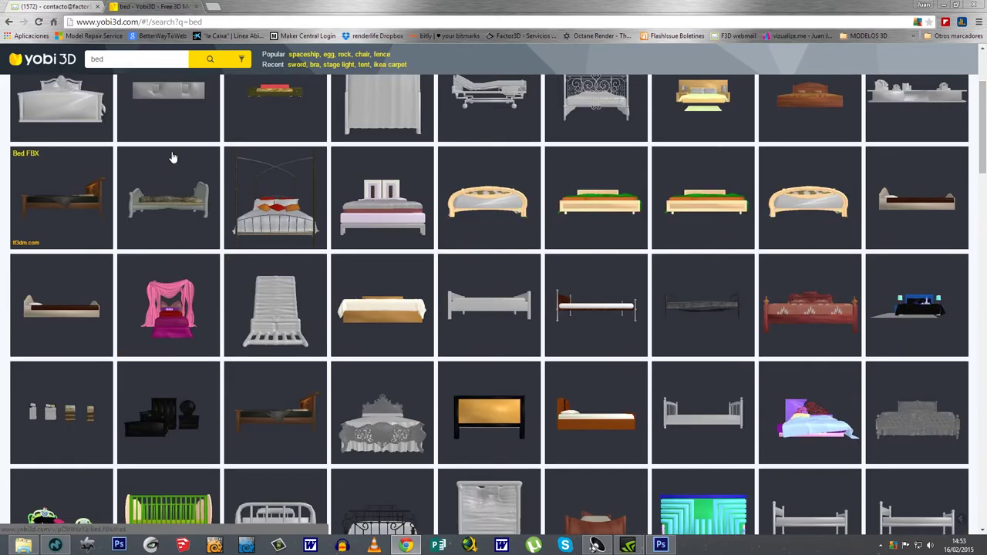
{"action": "scroll", "coordinate": [396, 397], "scroll_direction": "down", "scroll_amount": 2}
{"action": "scroll", "coordinate": [395, 387], "scroll_direction": "down", "scroll_amount": 1}
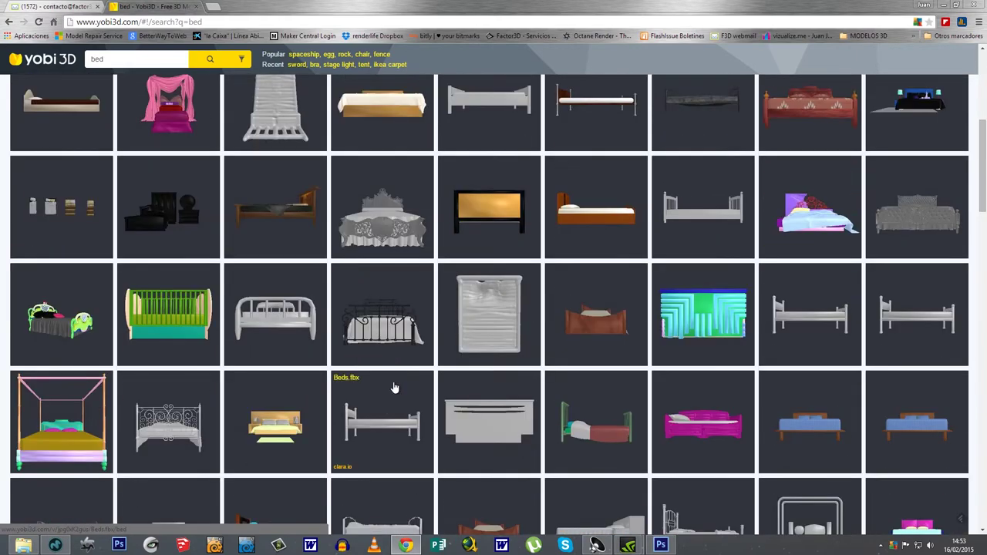
{"action": "scroll", "coordinate": [212, 358], "scroll_direction": "down", "scroll_amount": 4}
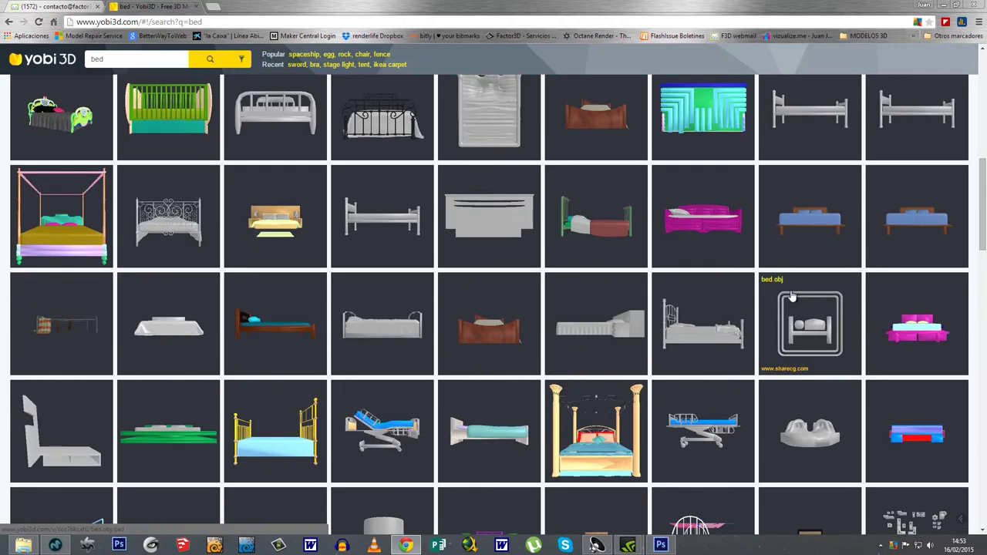
{"action": "scroll", "coordinate": [485, 272], "scroll_direction": "down", "scroll_amount": 6}
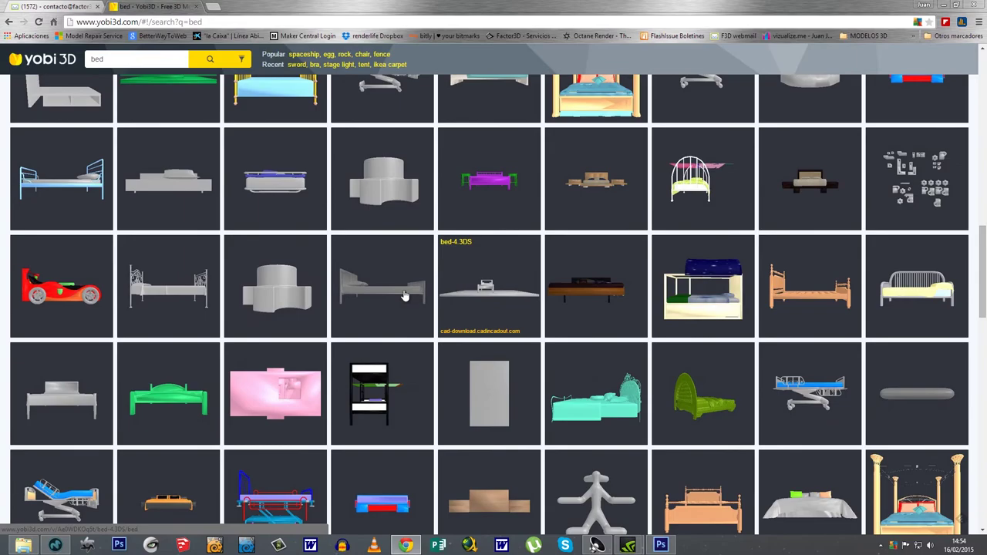
{"action": "scroll", "coordinate": [502, 353], "scroll_direction": "down", "scroll_amount": 4}
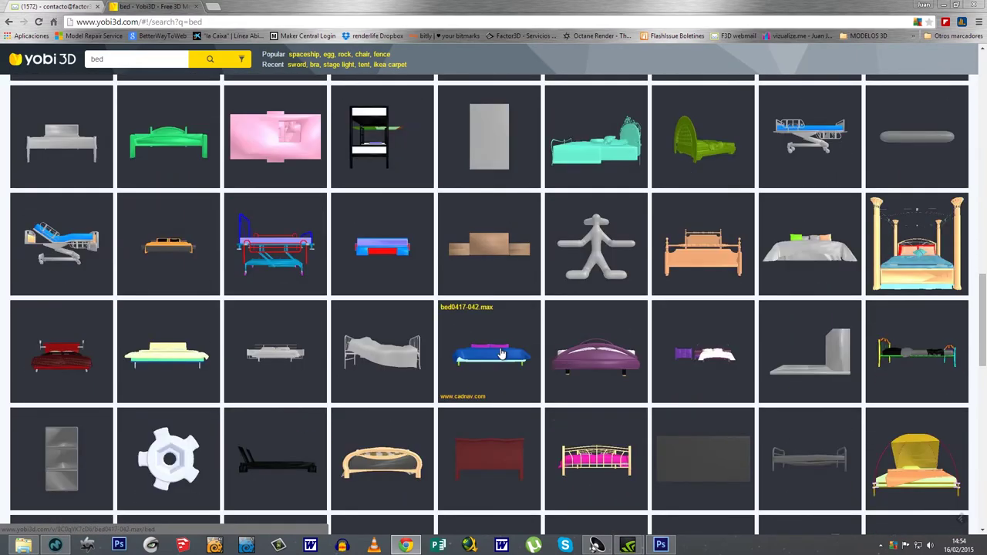
{"action": "scroll", "coordinate": [501, 353], "scroll_direction": "down", "scroll_amount": 3}
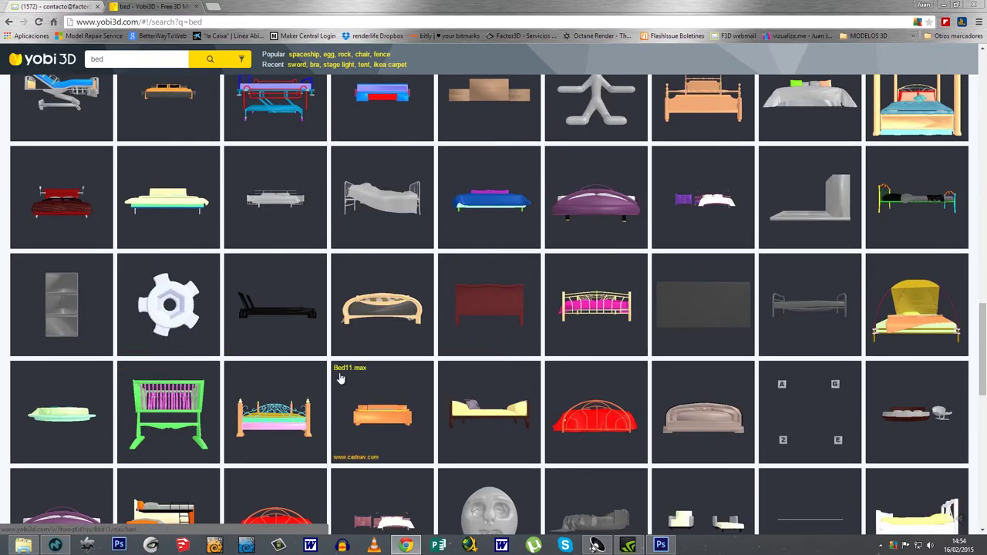
{"action": "scroll", "coordinate": [347, 416], "scroll_direction": "down", "scroll_amount": 3}
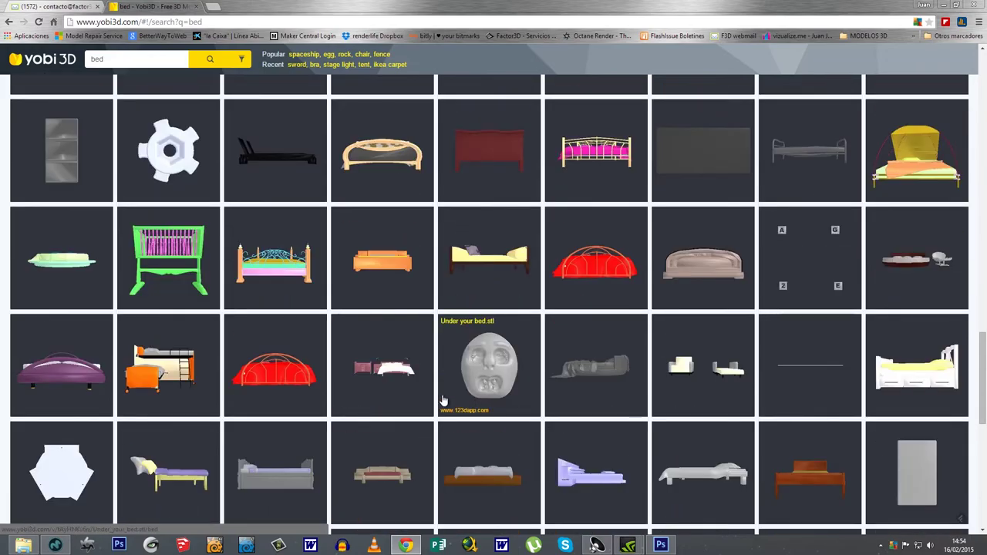
{"action": "scroll", "coordinate": [444, 399], "scroll_direction": "down", "scroll_amount": 4}
{"action": "scroll", "coordinate": [443, 400], "scroll_direction": "up", "scroll_amount": 15}
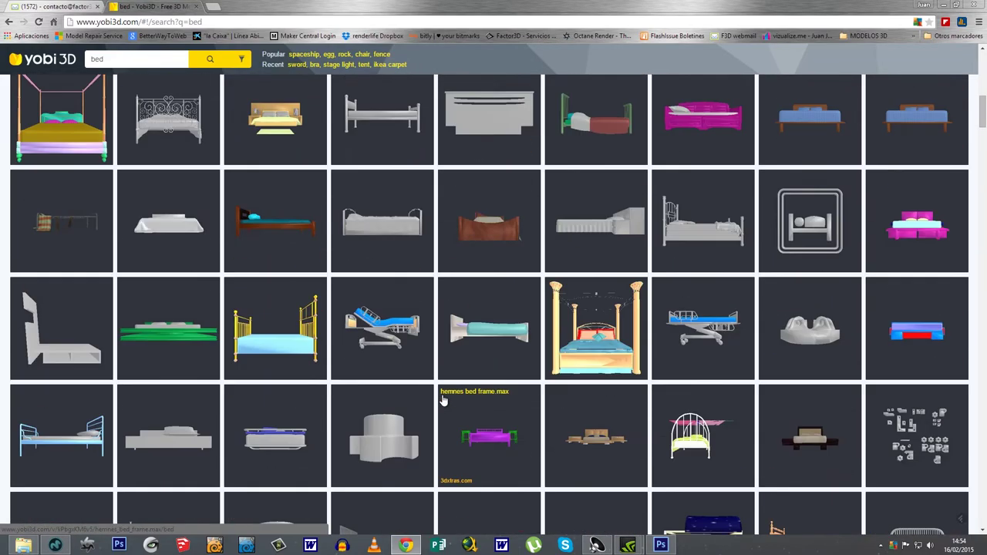
{"action": "scroll", "coordinate": [445, 340], "scroll_direction": "up", "scroll_amount": 3}
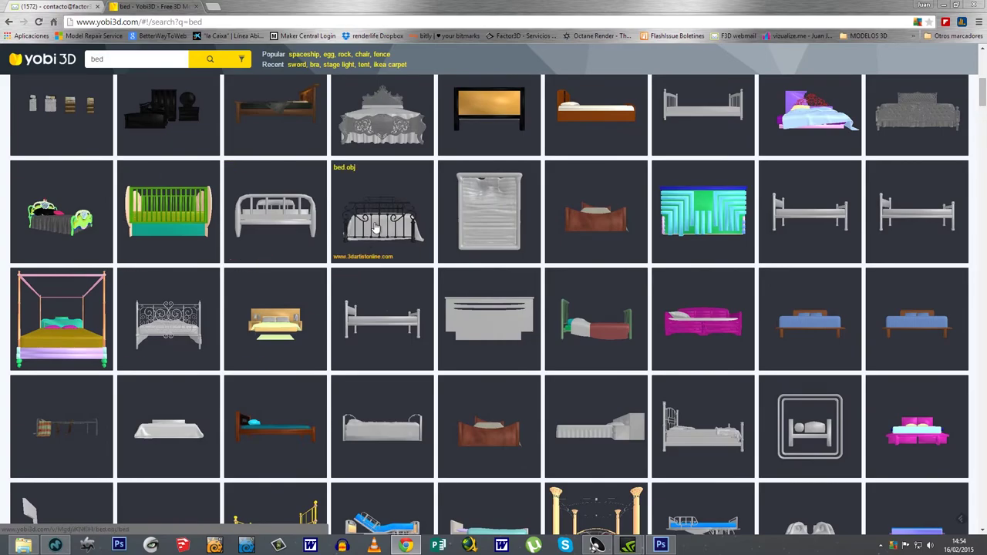
{"action": "scroll", "coordinate": [463, 224], "scroll_direction": "up", "scroll_amount": 6}
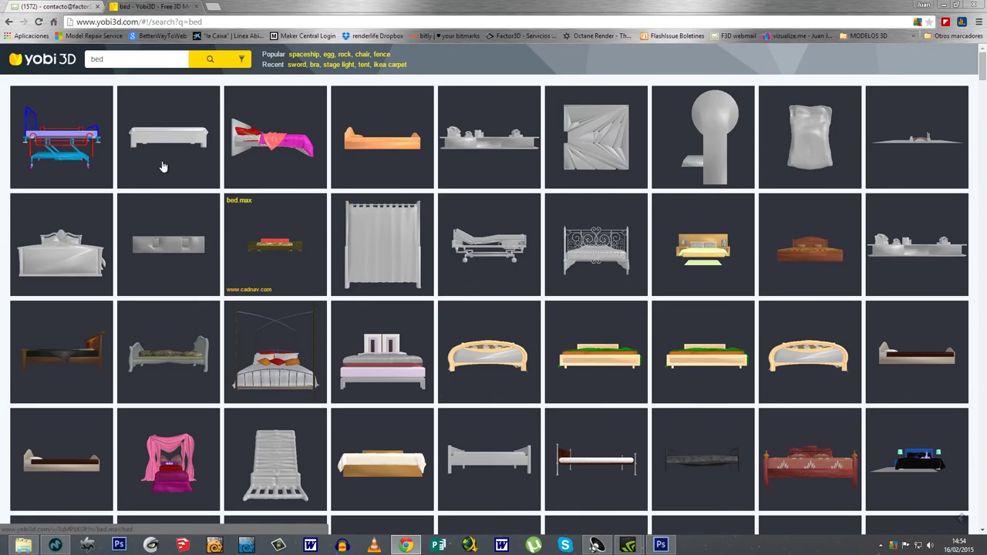
Switch back to MODO and open a preview render of the furnished LOFT.lxo scene.
{"action": "key", "text": "alt+Tab"}
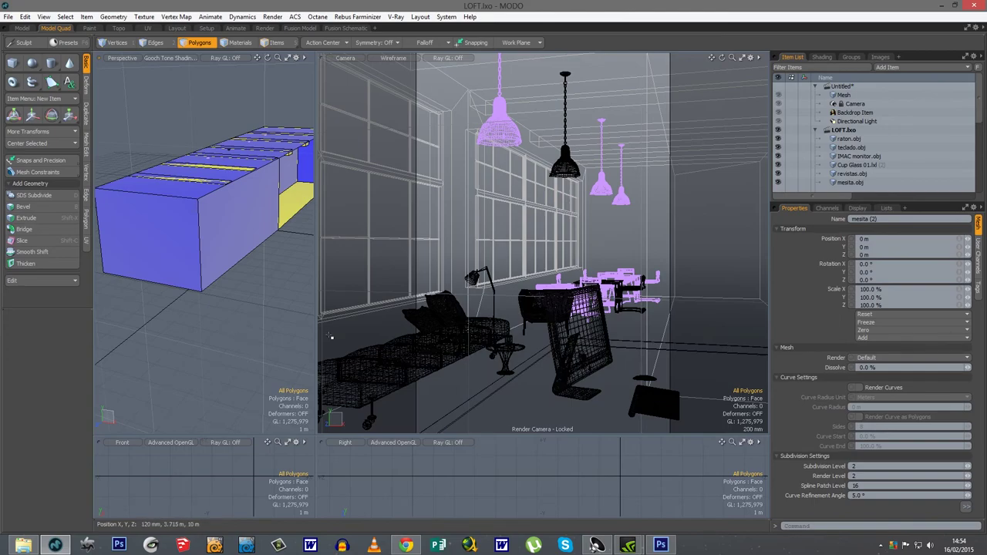
{"action": "left_click", "coordinate": [272, 16]}
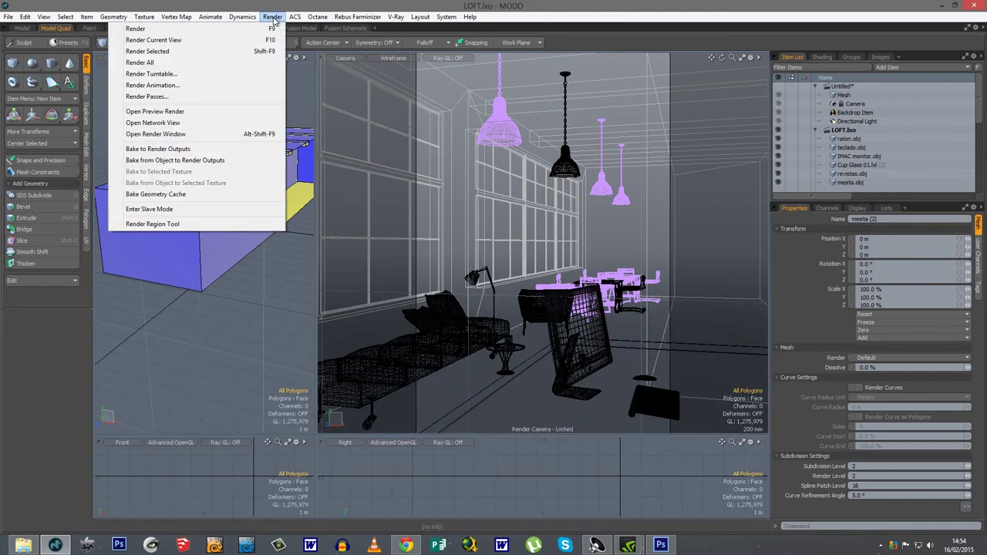
{"action": "left_click", "coordinate": [158, 112]}
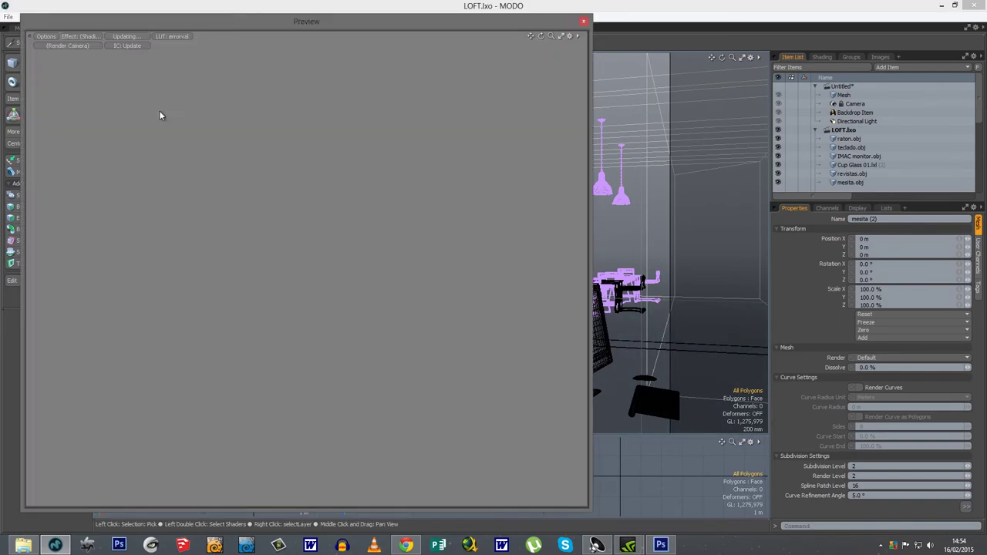